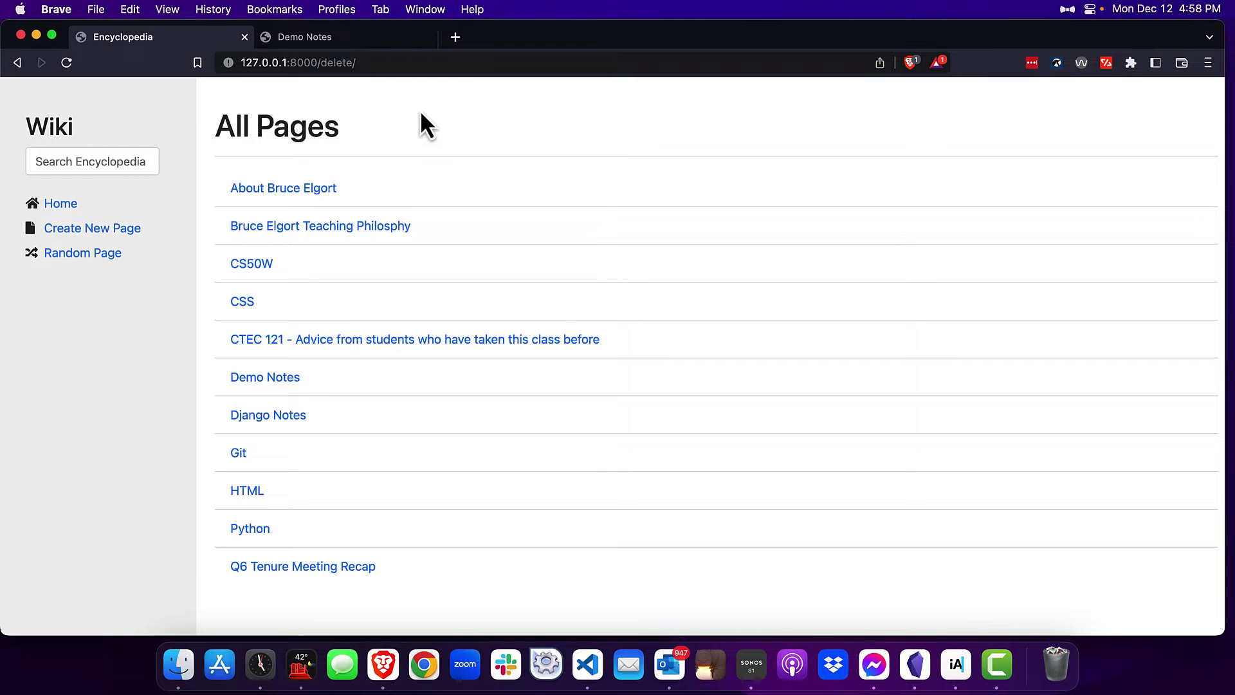
Request 127.0.0.1:8000/wiki/gary to see the no-entry error, then return to All Pages
{"action": "left_click", "coordinate": [402, 65]}
{"action": "left_click", "coordinate": [402, 64]}
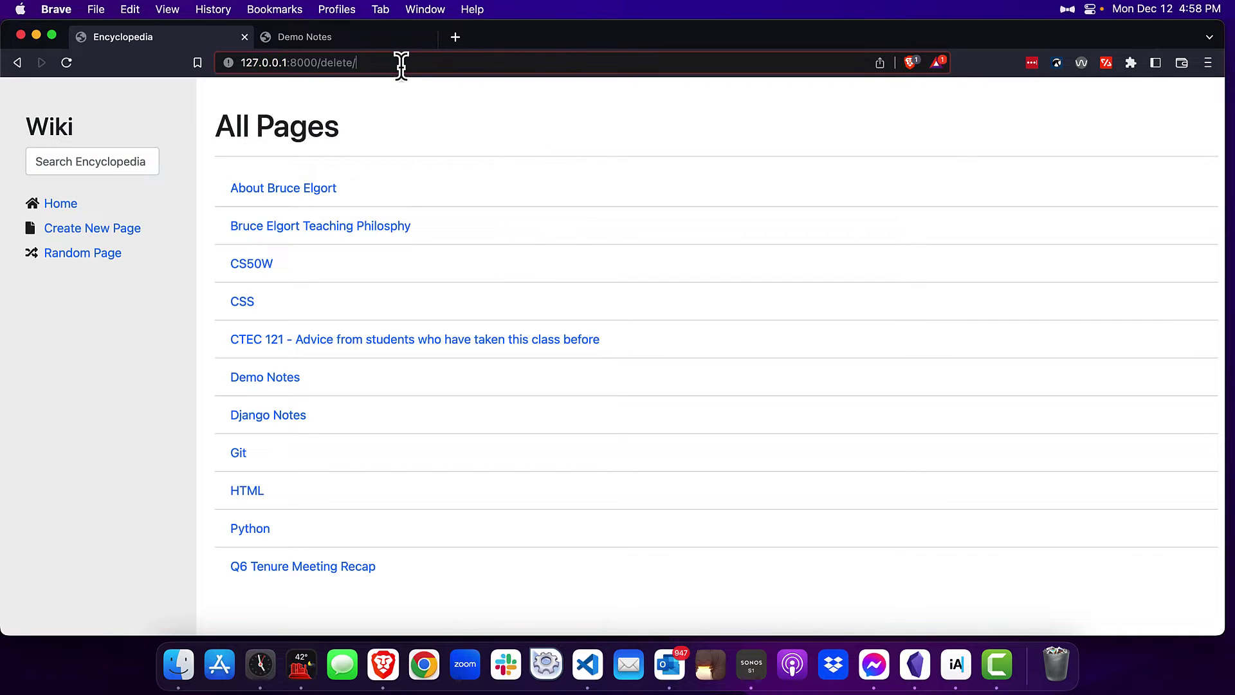
{"action": "key", "text": "BackSpace"}
{"action": "key", "text": "BackSpace"}
{"action": "key", "text": "BackSpace"}
{"action": "key", "text": "BackSpace"}
{"action": "key", "text": "BackSpace"}
{"action": "key", "text": "BackSpace"}
{"action": "key", "text": "BackSpace"}
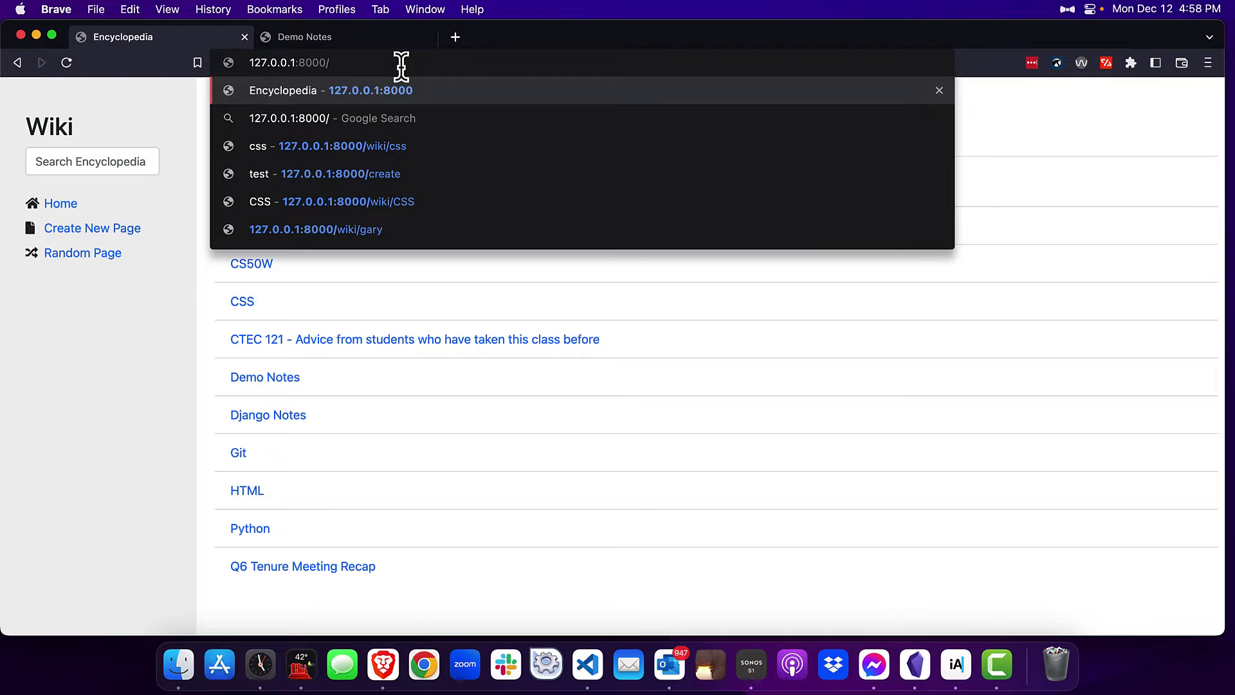
{"action": "type", "text": "wiki/gary"}
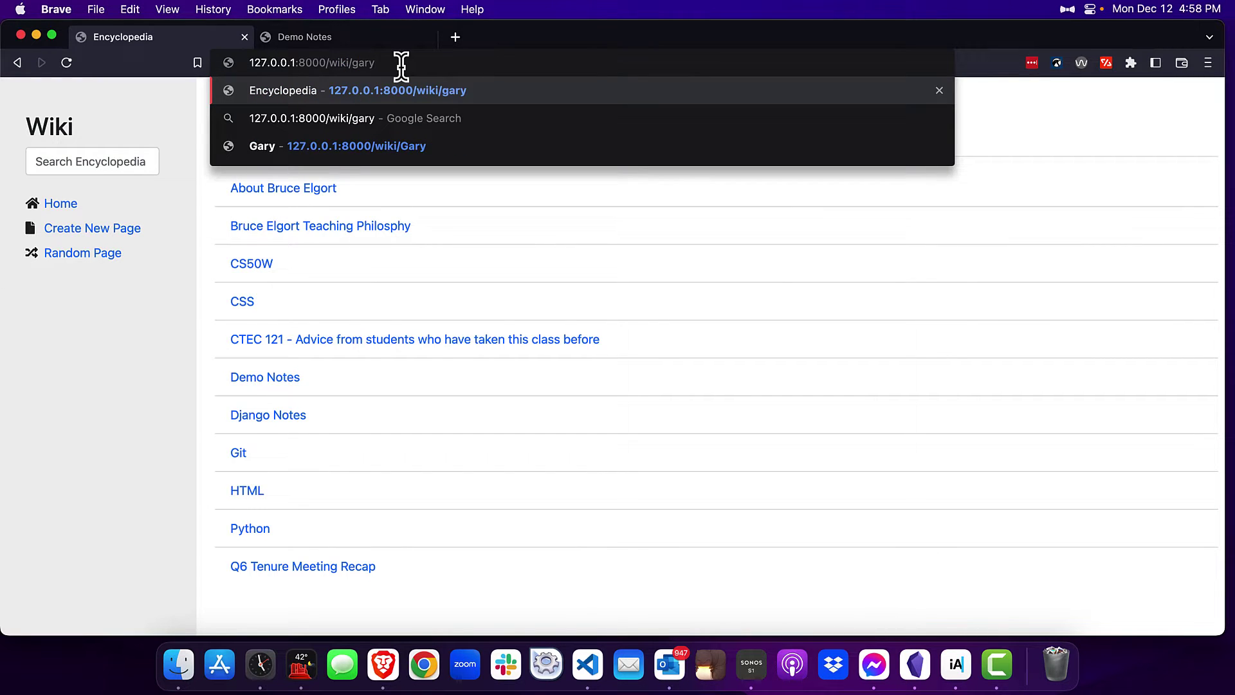
{"action": "key", "text": "Return"}
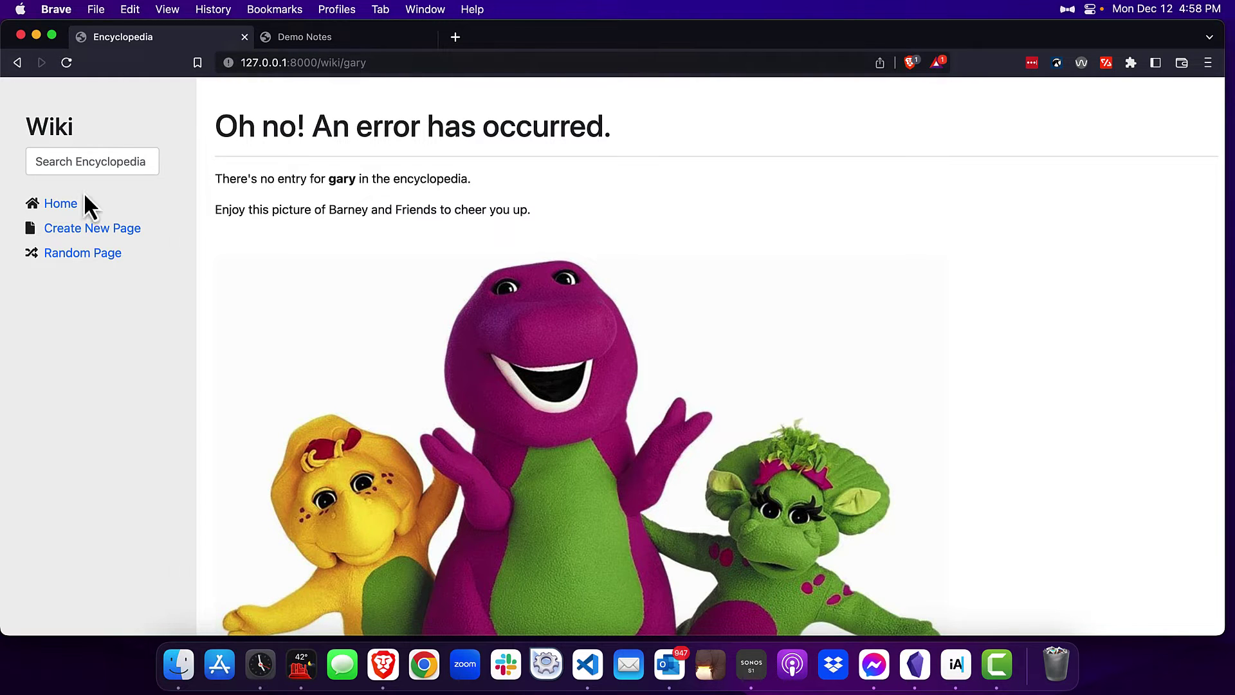
{"action": "left_click", "coordinate": [60, 205]}
Open the lowercase /wiki/css entry, glance at the Demo Notes tab, and come back
{"action": "left_click", "coordinate": [375, 67]}
{"action": "left_click", "coordinate": [375, 67]}
{"action": "type", "text": "/wiki"}
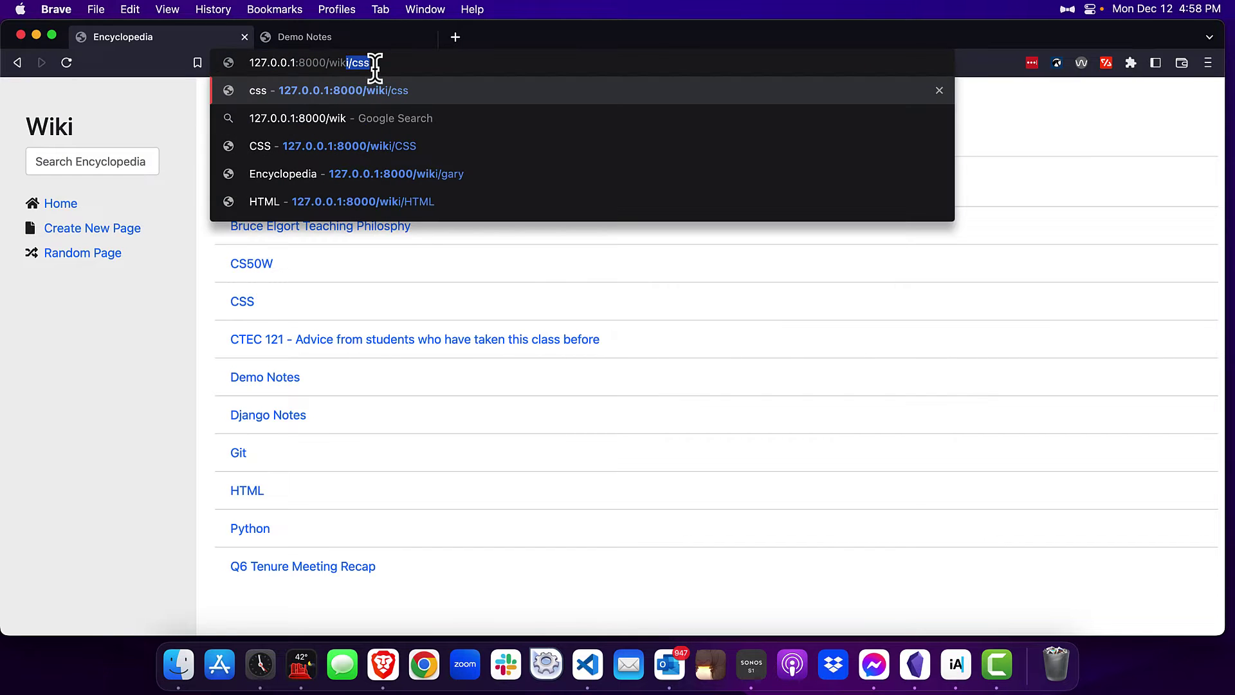
{"action": "key", "text": "Return"}
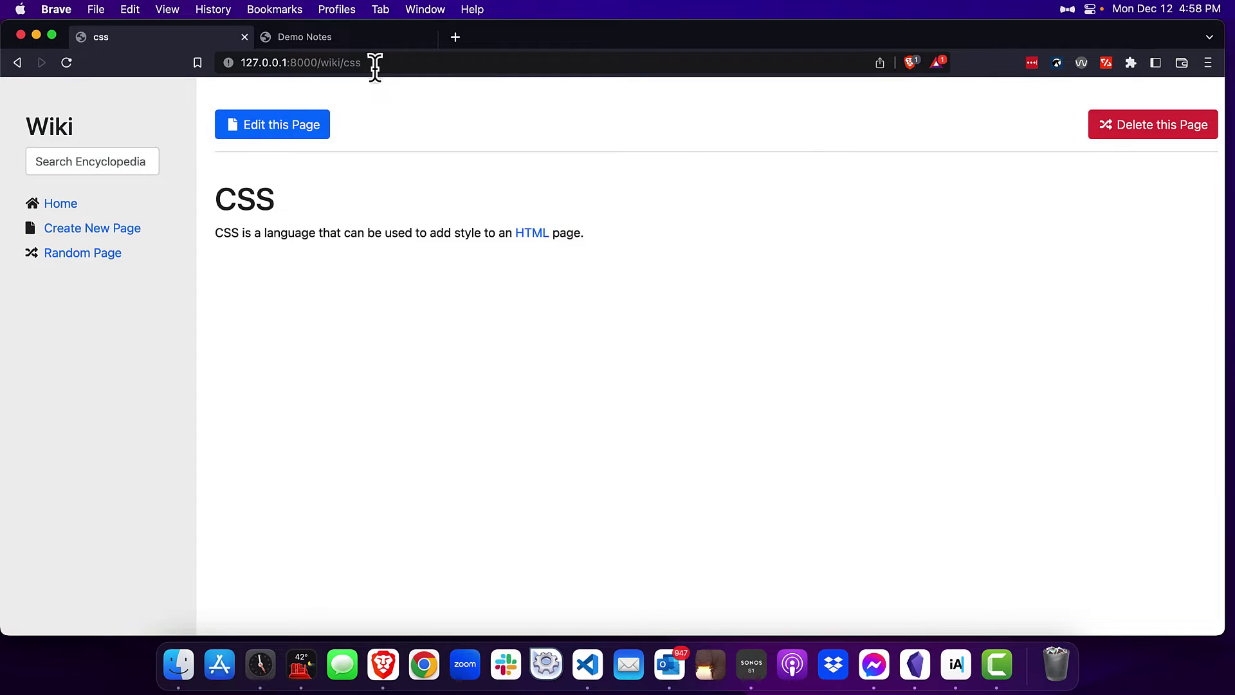
{"action": "left_click", "coordinate": [309, 40]}
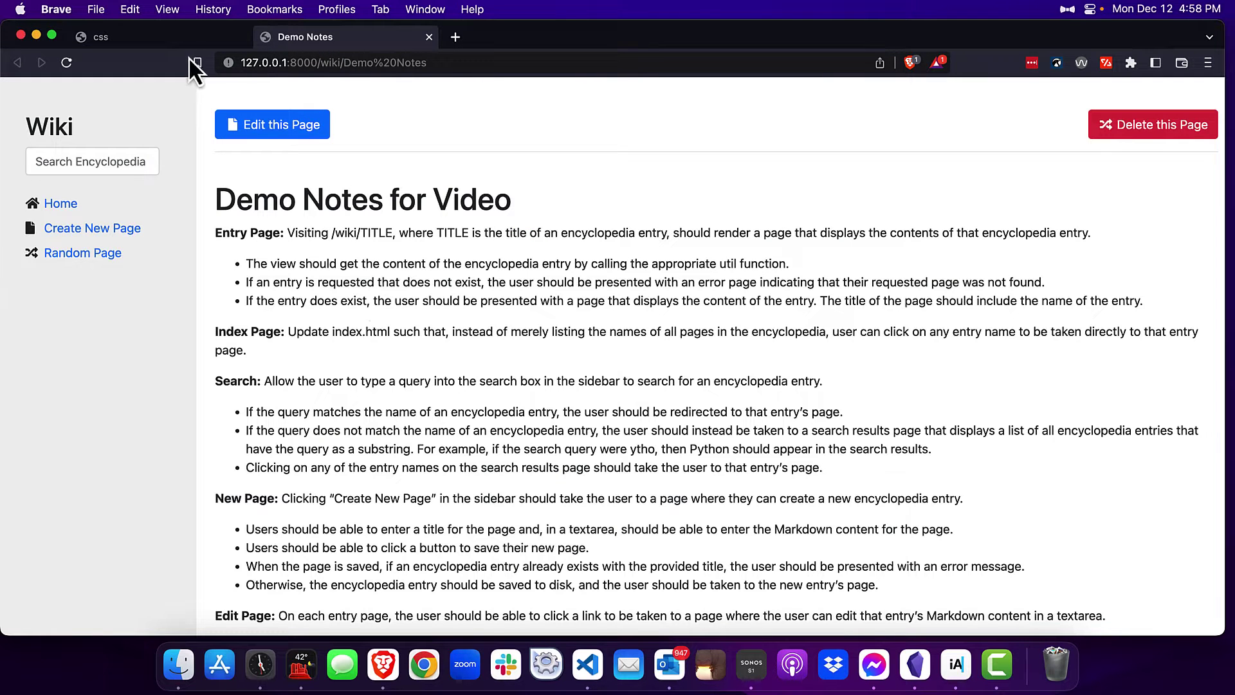
{"action": "left_click", "coordinate": [181, 39]}
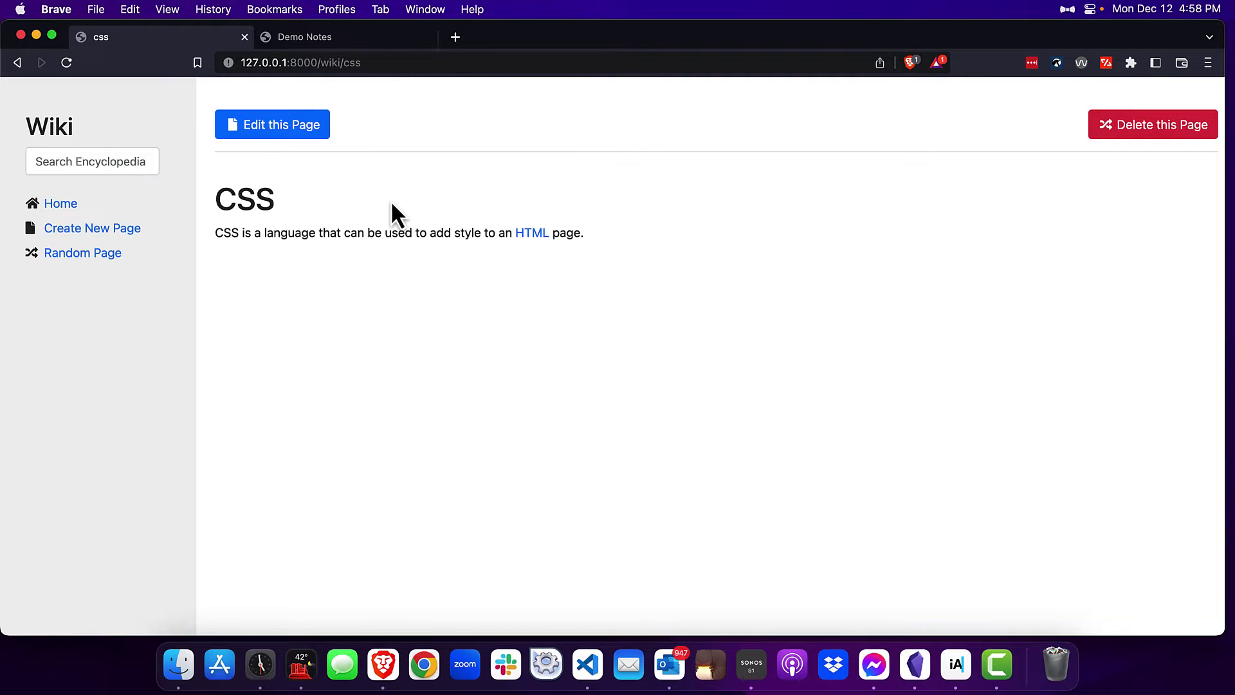
Open the instructor's biography (About) entry from All Pages and scroll through it
{"action": "left_click", "coordinate": [52, 206]}
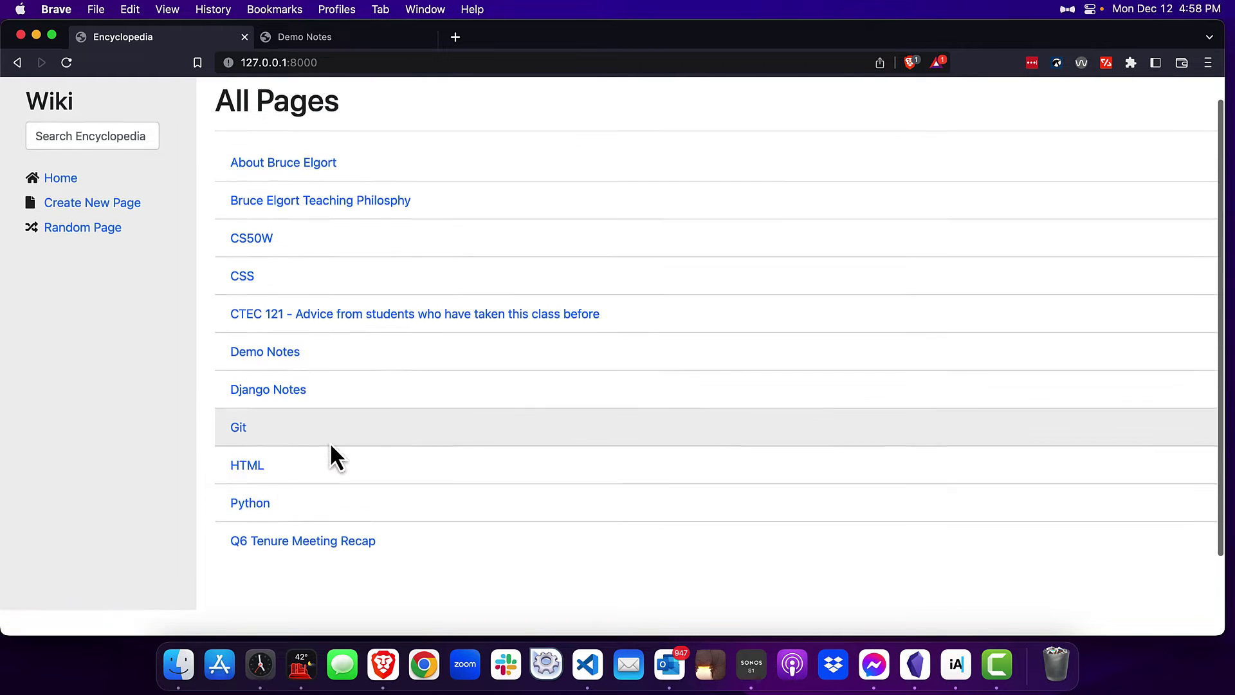
{"action": "scroll", "coordinate": [329, 442], "scroll_direction": "down", "scroll_amount": 2}
{"action": "scroll", "coordinate": [345, 319], "scroll_direction": "up", "scroll_amount": 2}
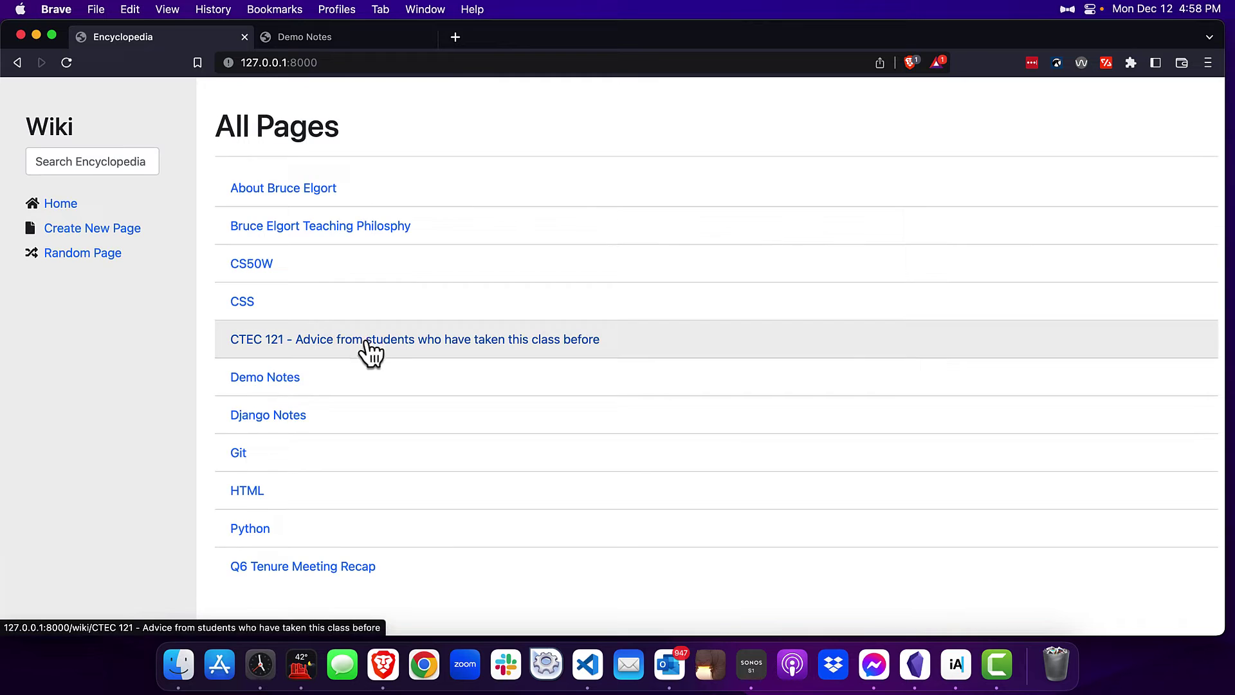
{"action": "left_click", "coordinate": [275, 190]}
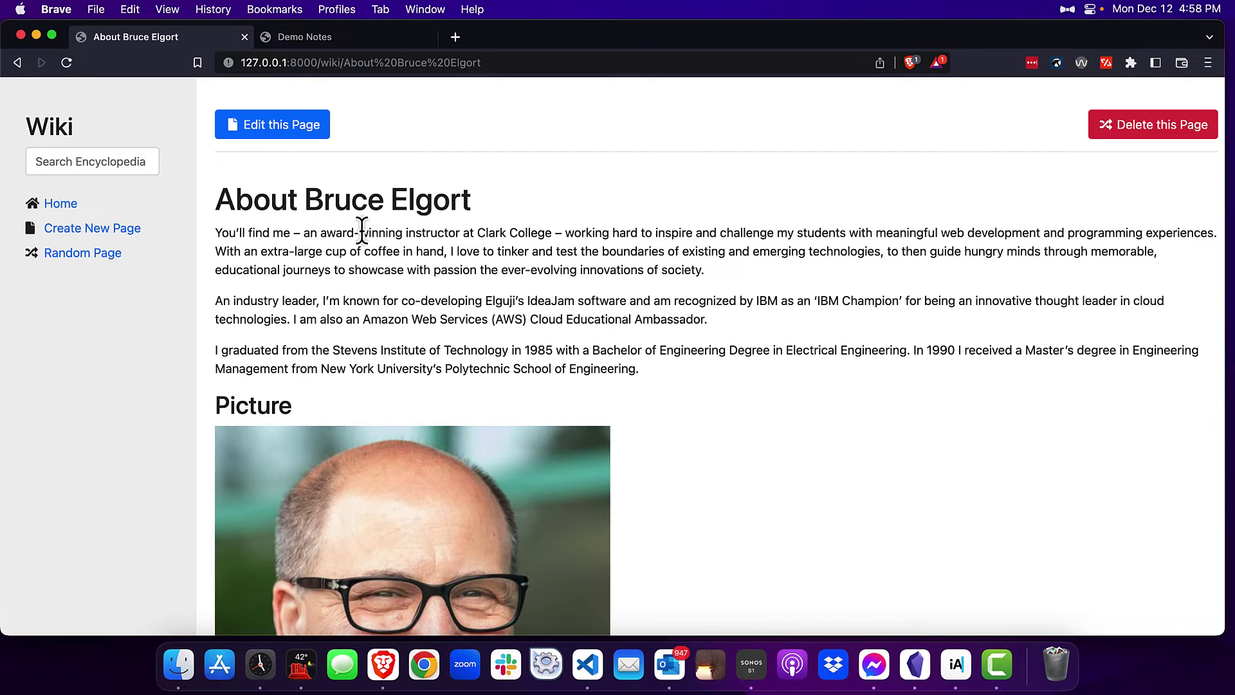
{"action": "scroll", "coordinate": [308, 373], "scroll_direction": "down", "scroll_amount": 5}
{"action": "scroll", "coordinate": [312, 363], "scroll_direction": "up", "scroll_amount": 5}
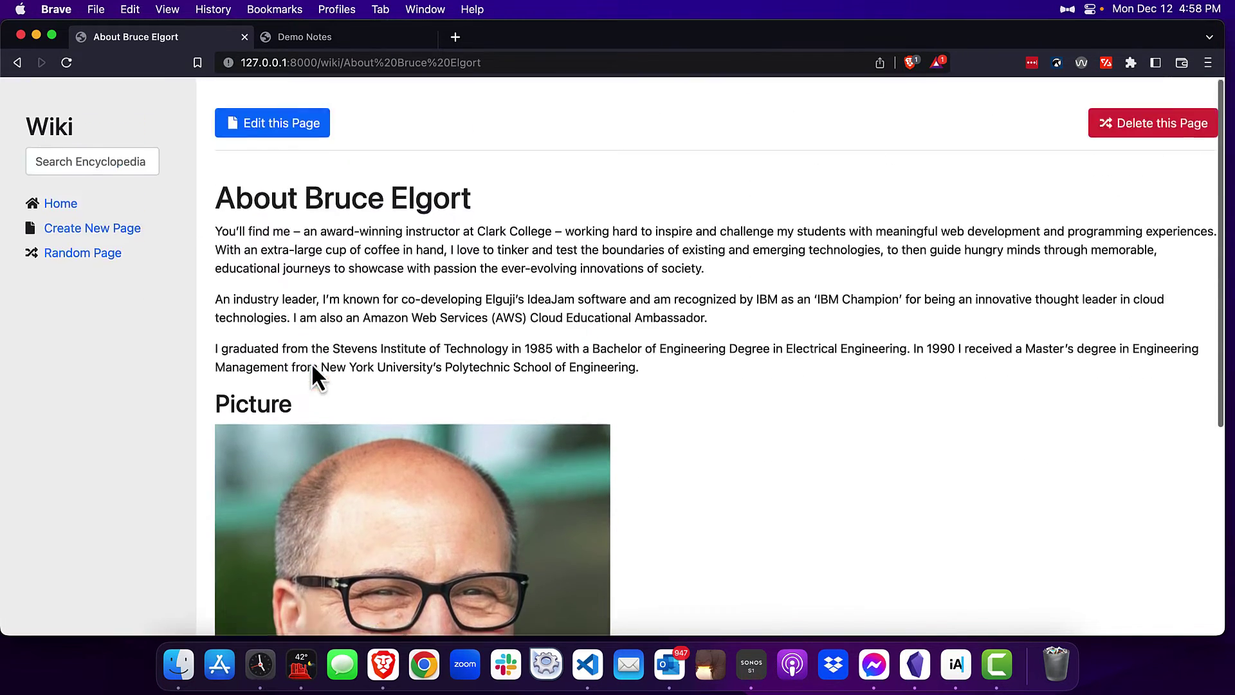
Open the Django Notes entry, then switch to the Demo Notes tab
{"action": "left_click", "coordinate": [58, 205]}
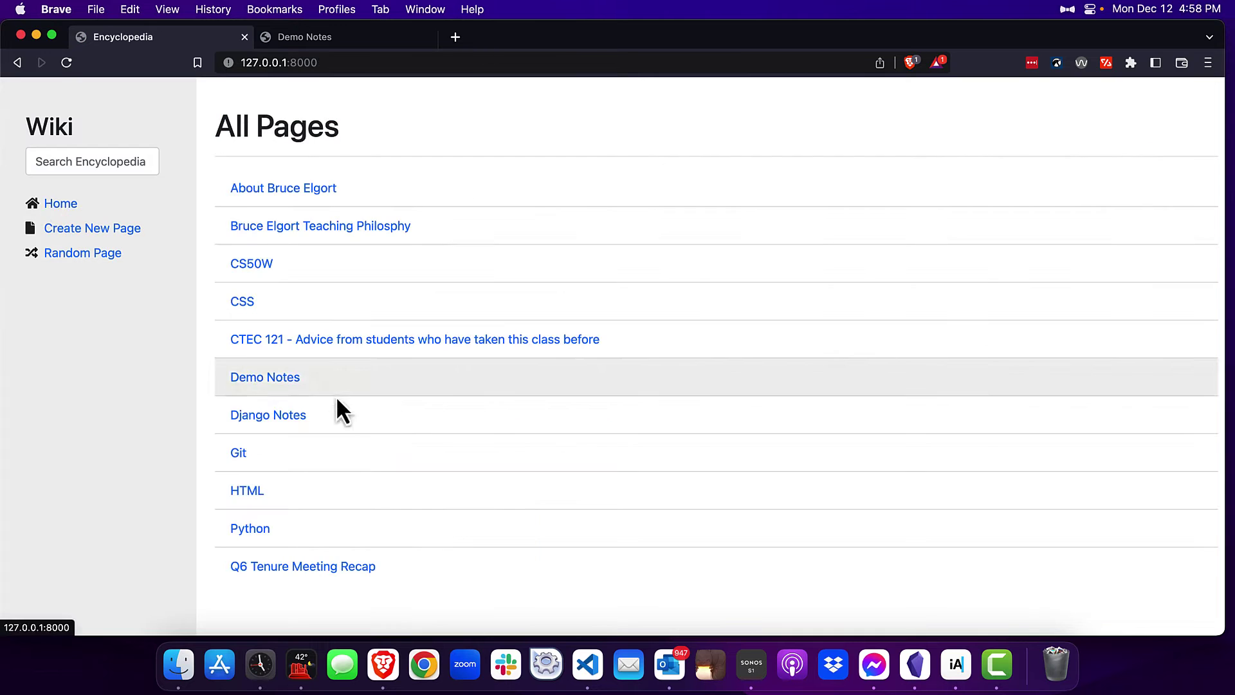
{"action": "left_click", "coordinate": [270, 419]}
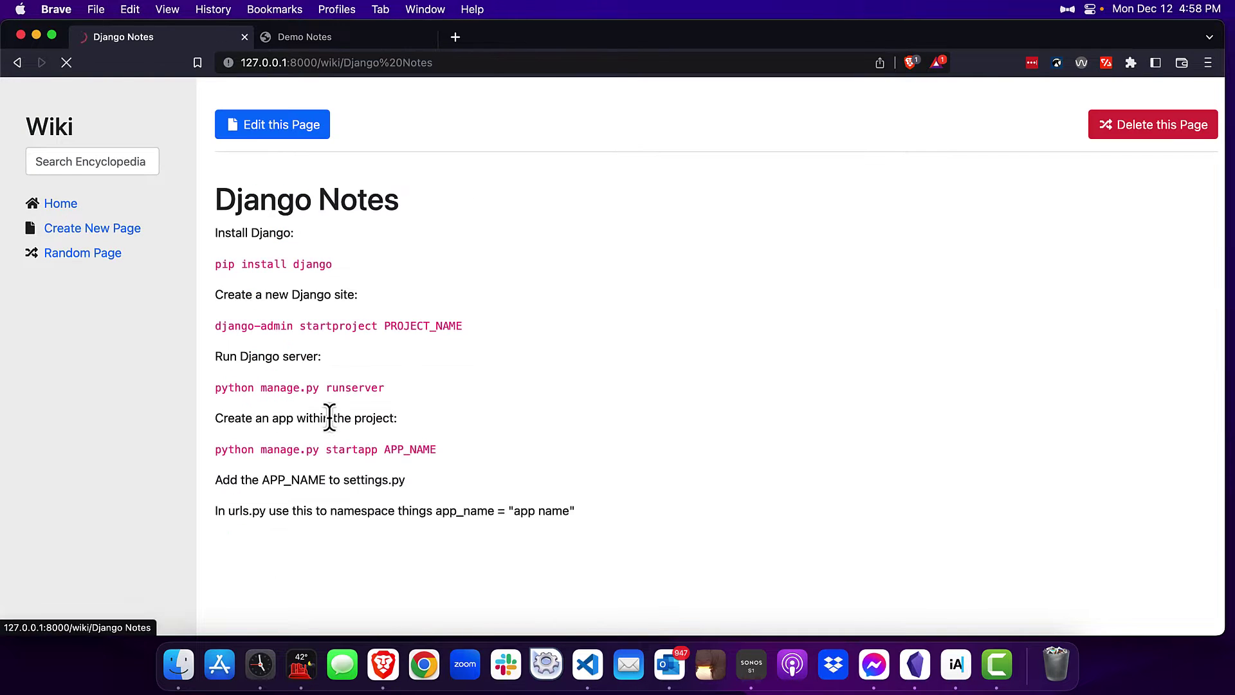
{"action": "left_click", "coordinate": [295, 39]}
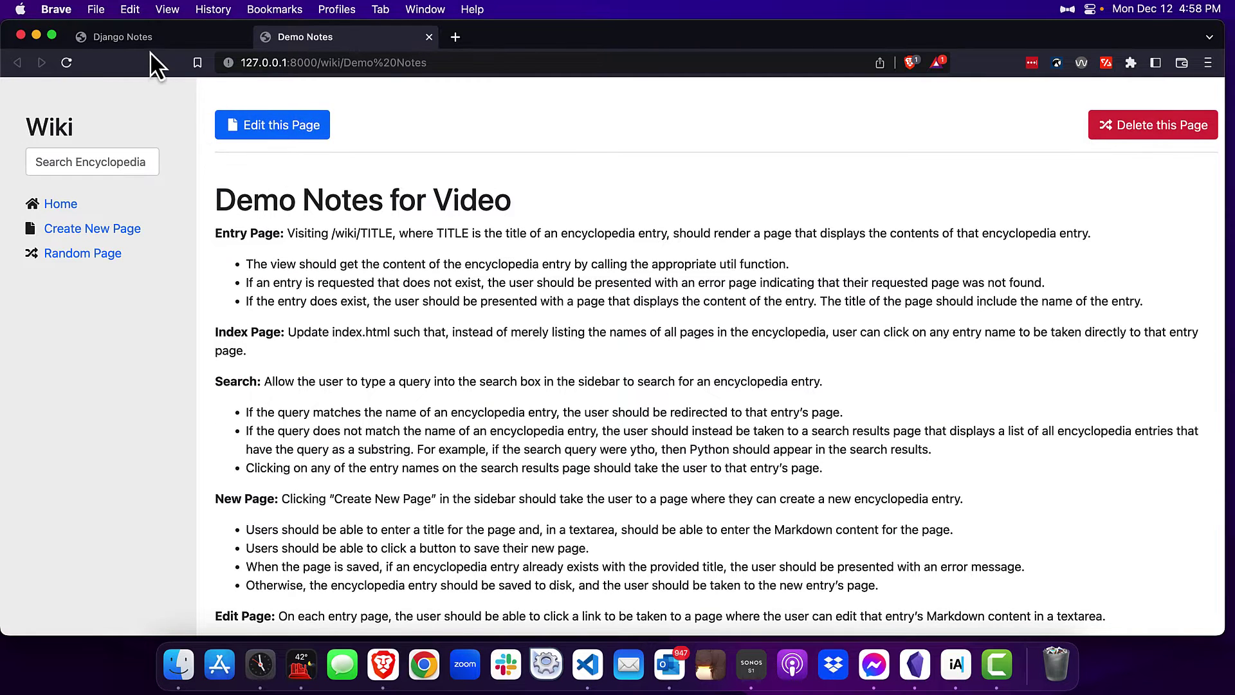
Search the wiki for gary, return to All Pages, then search for css
{"action": "left_click", "coordinate": [135, 39]}
{"action": "left_click", "coordinate": [69, 154]}
{"action": "type", "text": "gary"}
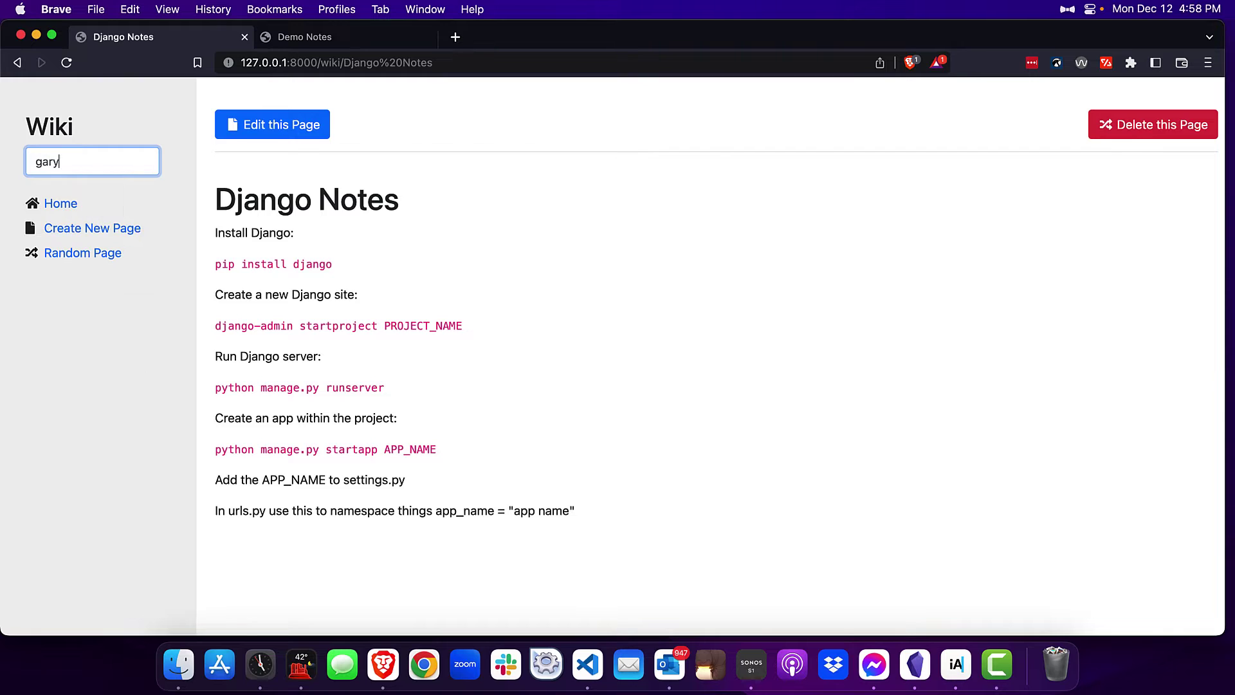
{"action": "key", "text": "Return"}
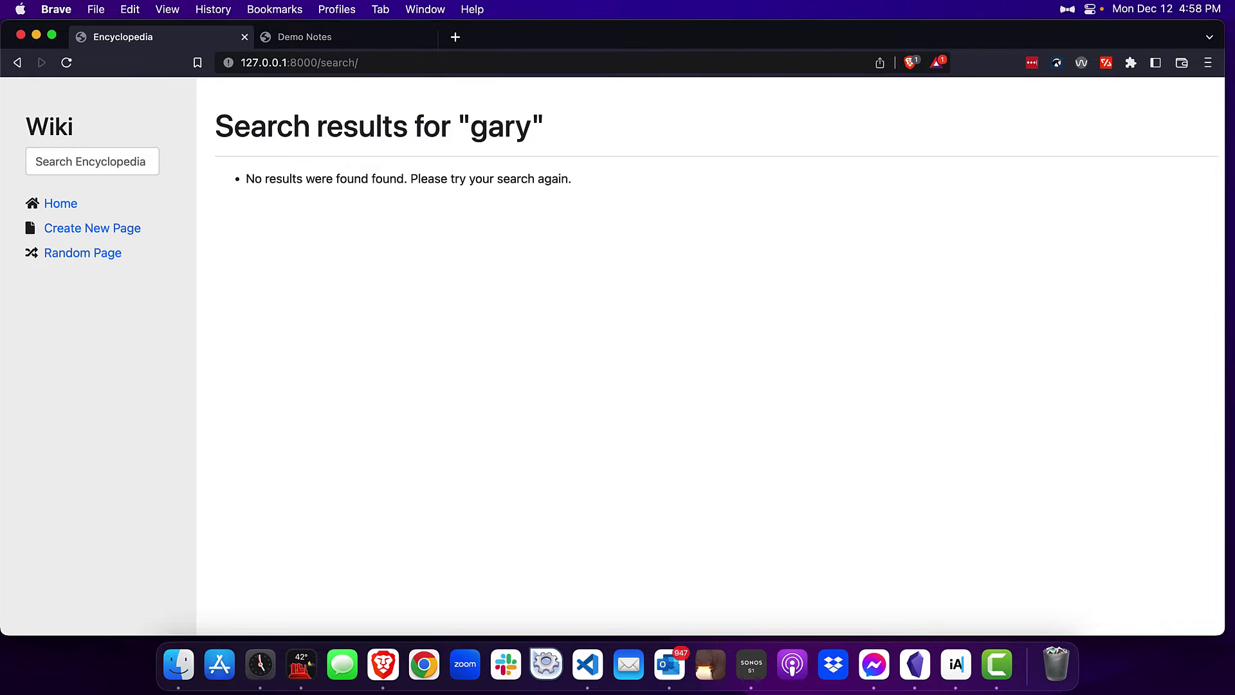
{"action": "left_click", "coordinate": [55, 206]}
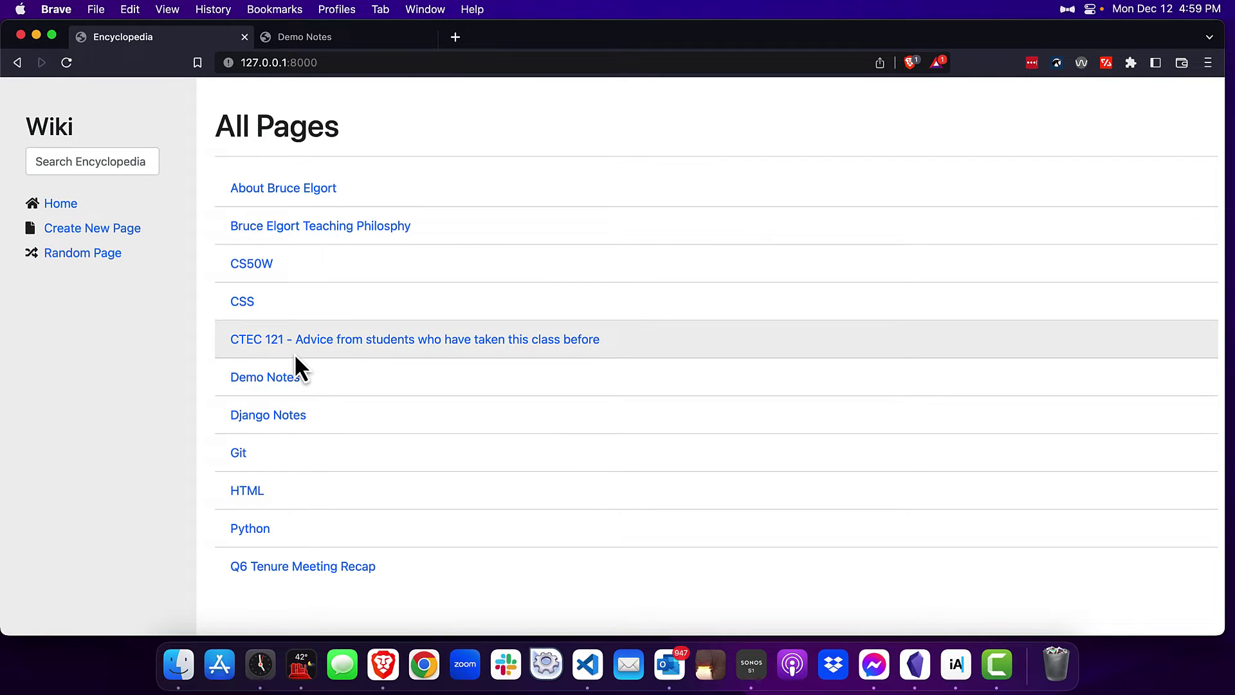
{"action": "left_click", "coordinate": [117, 161]}
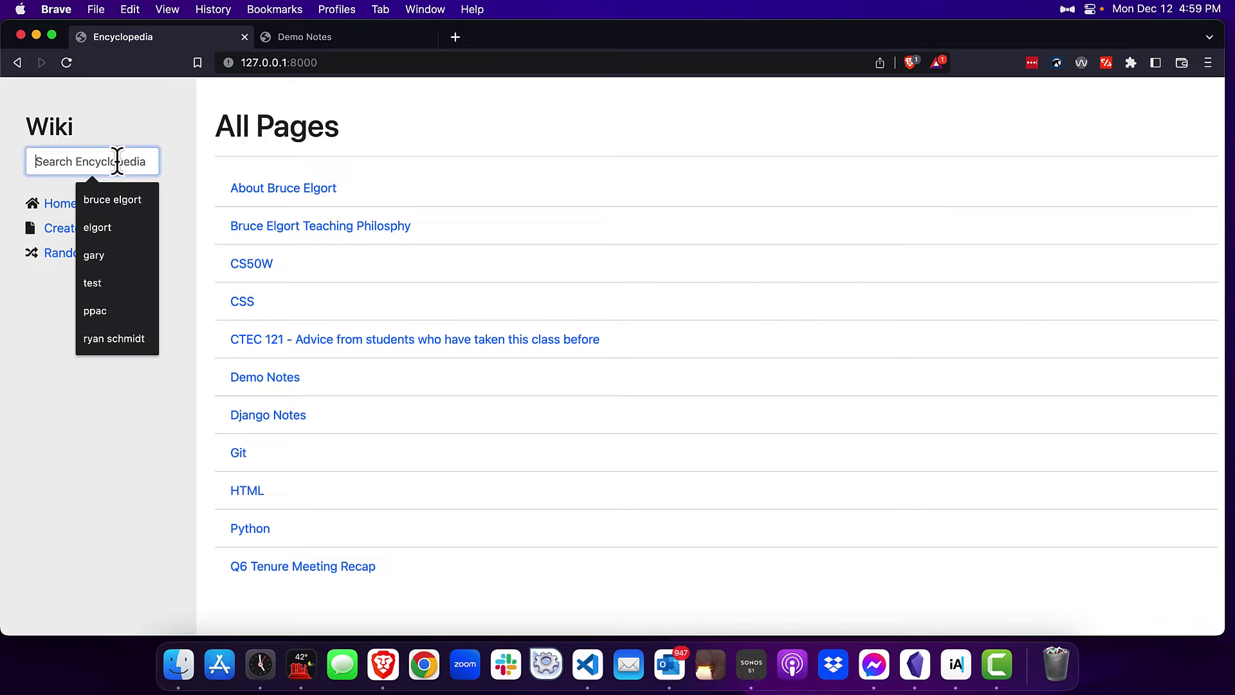
{"action": "type", "text": "css"}
{"action": "key", "text": "Return"}
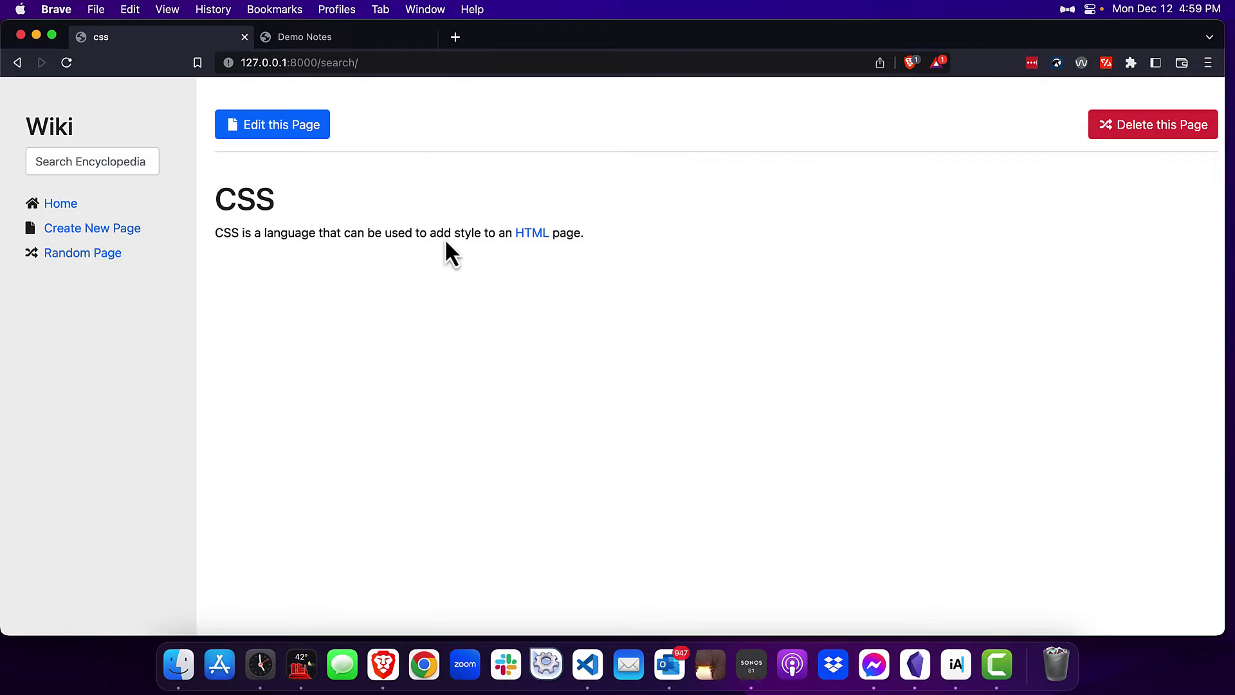
Search for bruce and open the first matching biography entry
{"action": "left_click", "coordinate": [99, 162]}
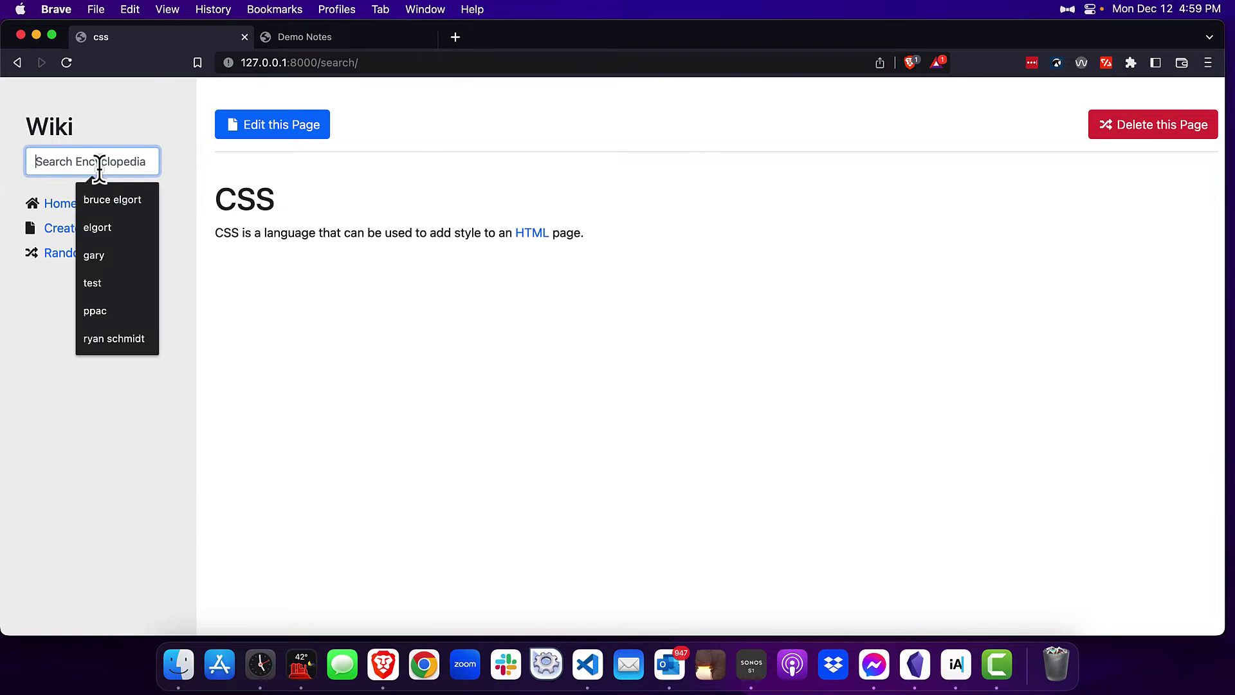
{"action": "left_click", "coordinate": [96, 165]}
{"action": "left_click", "coordinate": [92, 166]}
{"action": "type", "text": "bruce"}
{"action": "key", "text": "Return"}
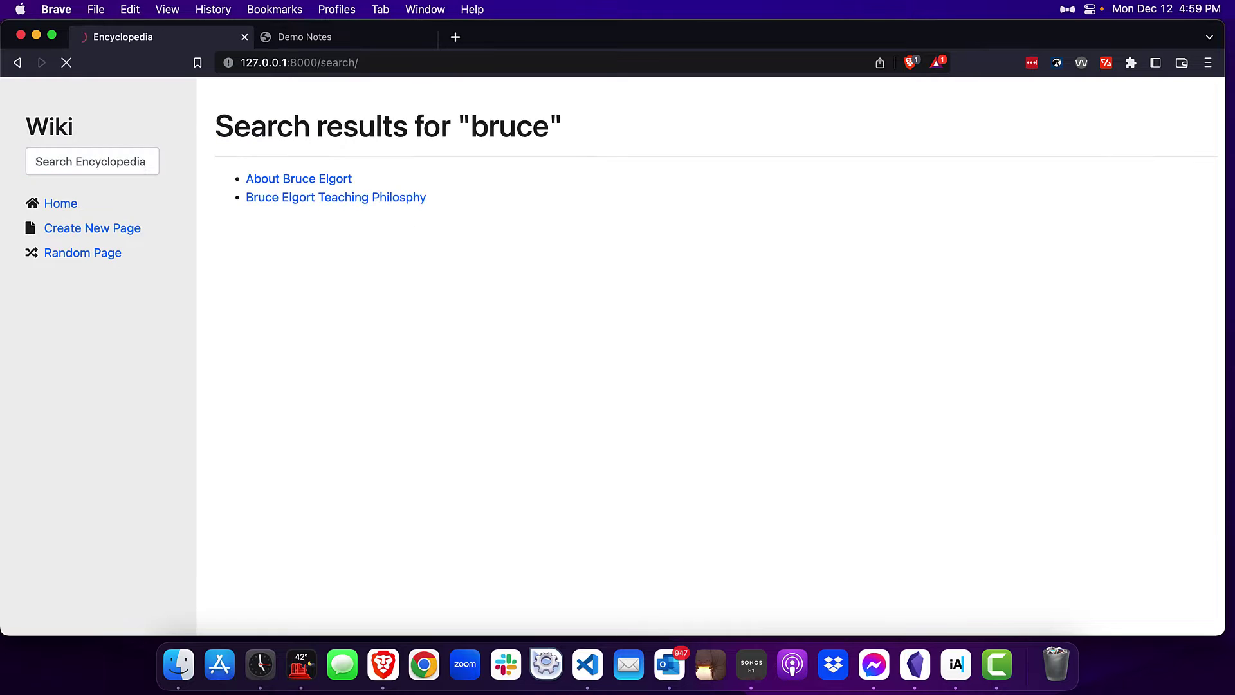
{"action": "left_click", "coordinate": [300, 187]}
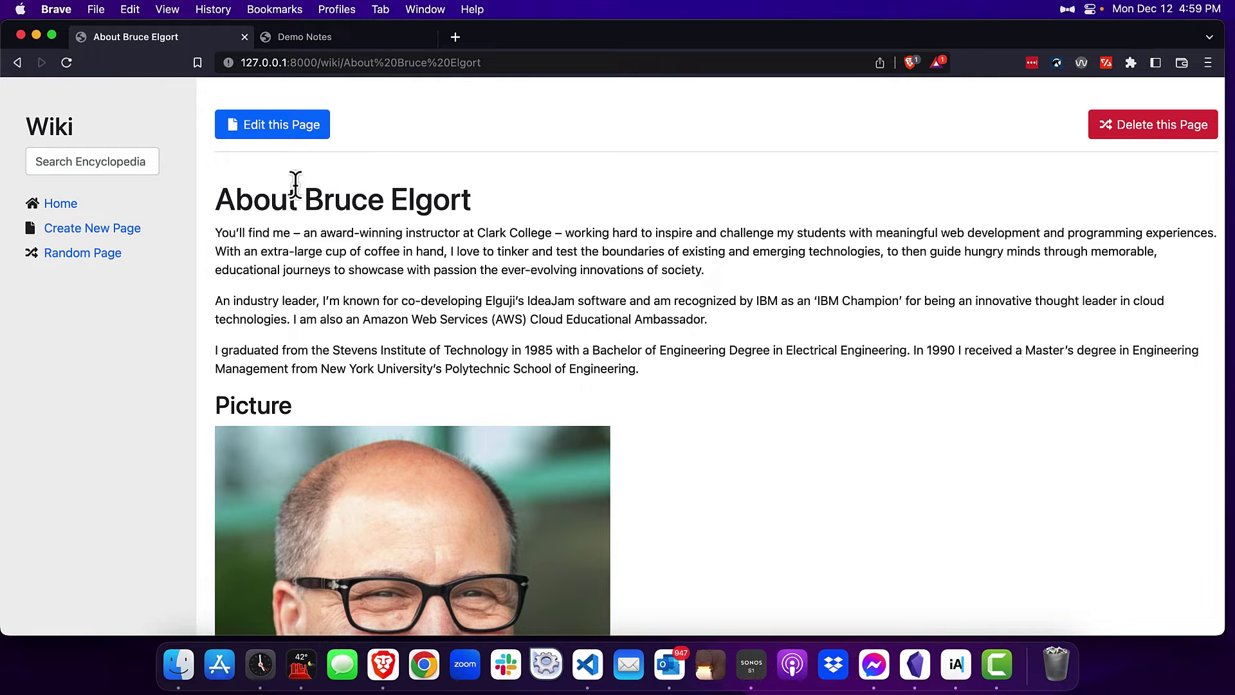
Open the Create New Page form from the Demo Notes tab
{"action": "left_click", "coordinate": [332, 40]}
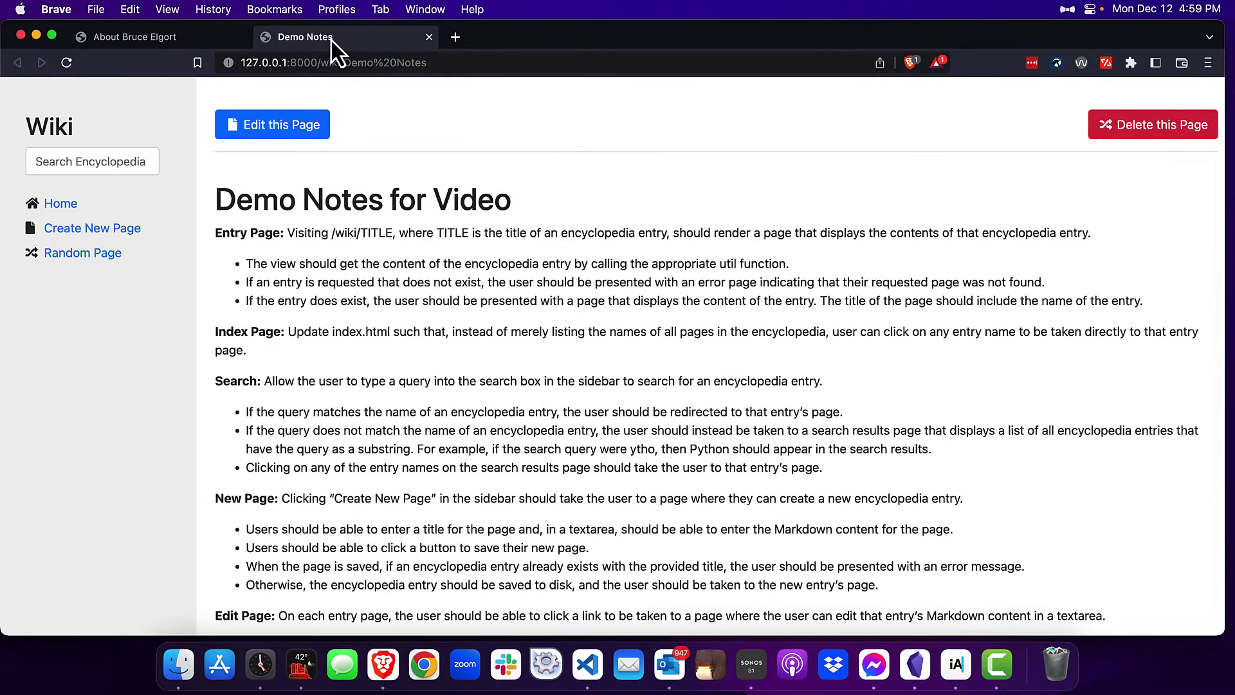
{"action": "scroll", "coordinate": [353, 234], "scroll_direction": "down", "scroll_amount": 4}
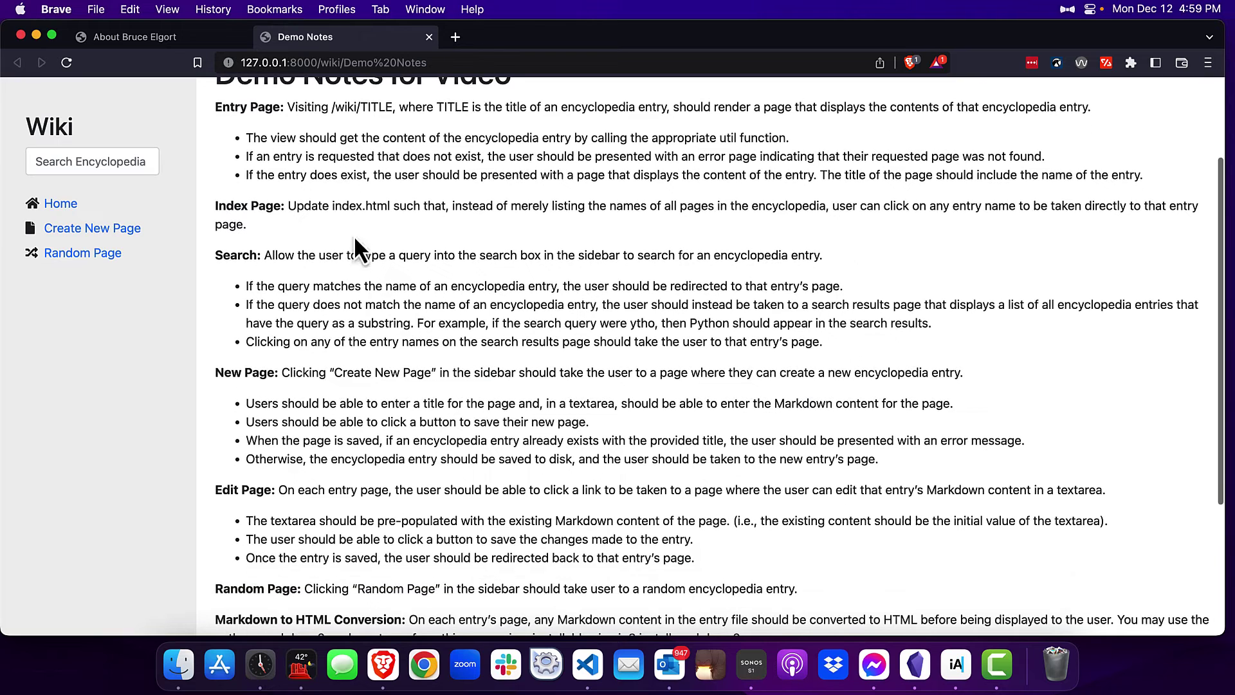
{"action": "left_click", "coordinate": [98, 230]}
{"action": "left_click", "coordinate": [346, 207]}
{"action": "type", "text": "Gary"}
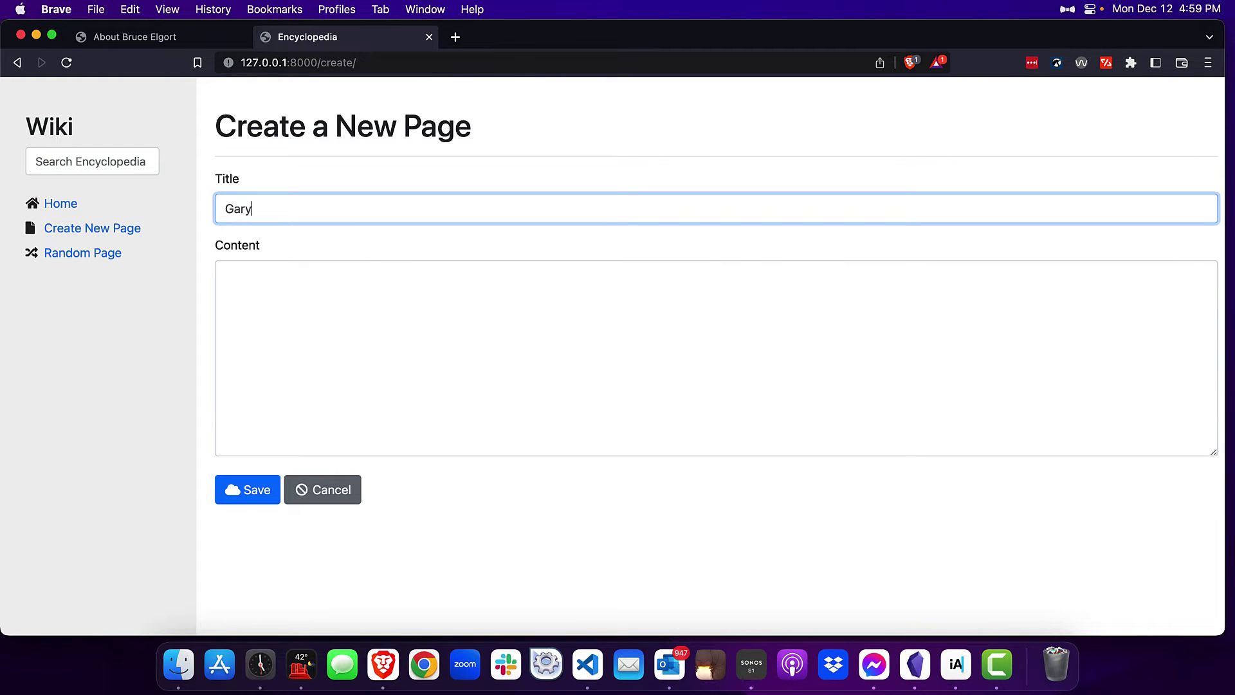
{"action": "left_click", "coordinate": [323, 330]}
{"action": "type", "text": "# Gray's Page"}
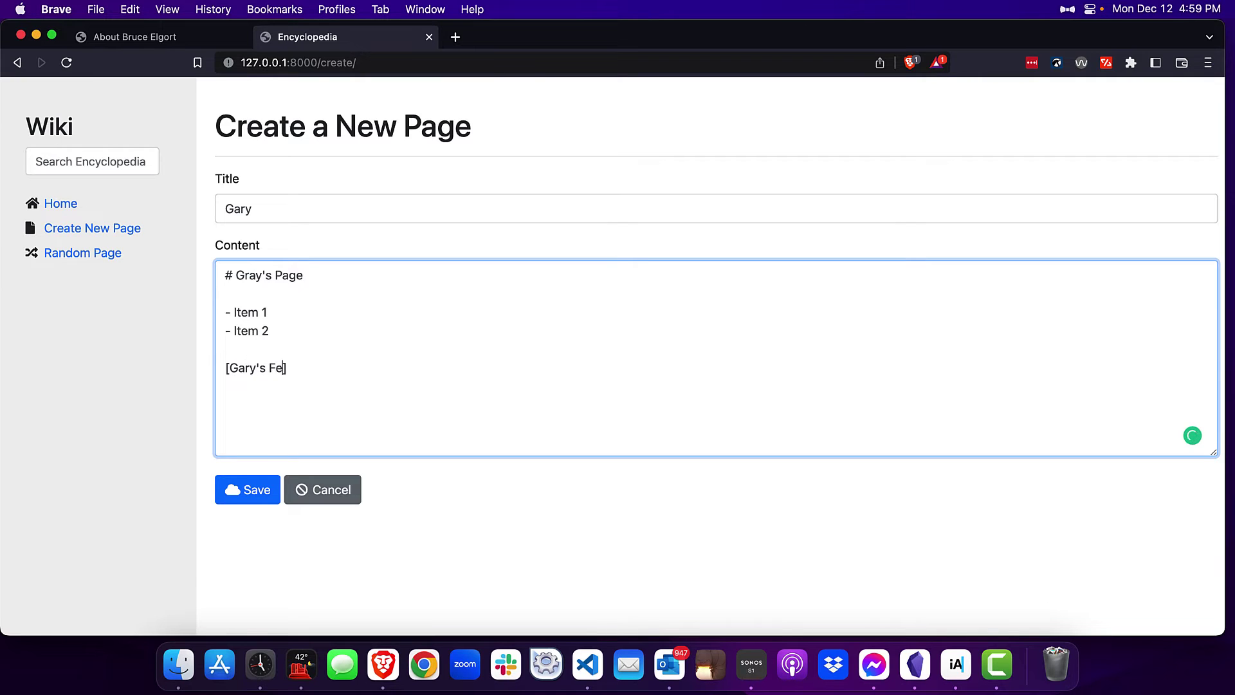
{"action": "type", "text": "book"}
{"action": "type", "text": "//facebo"}
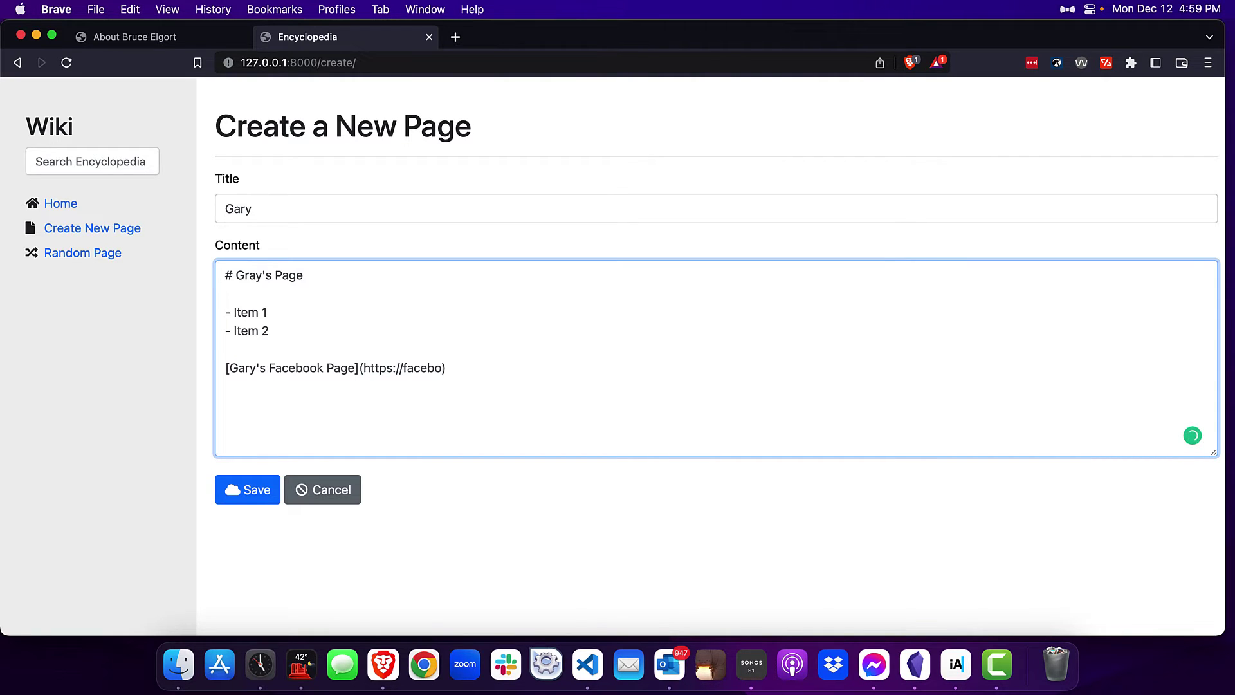
{"action": "type", "text": "ok.com"}
{"action": "left_click", "coordinate": [235, 494]}
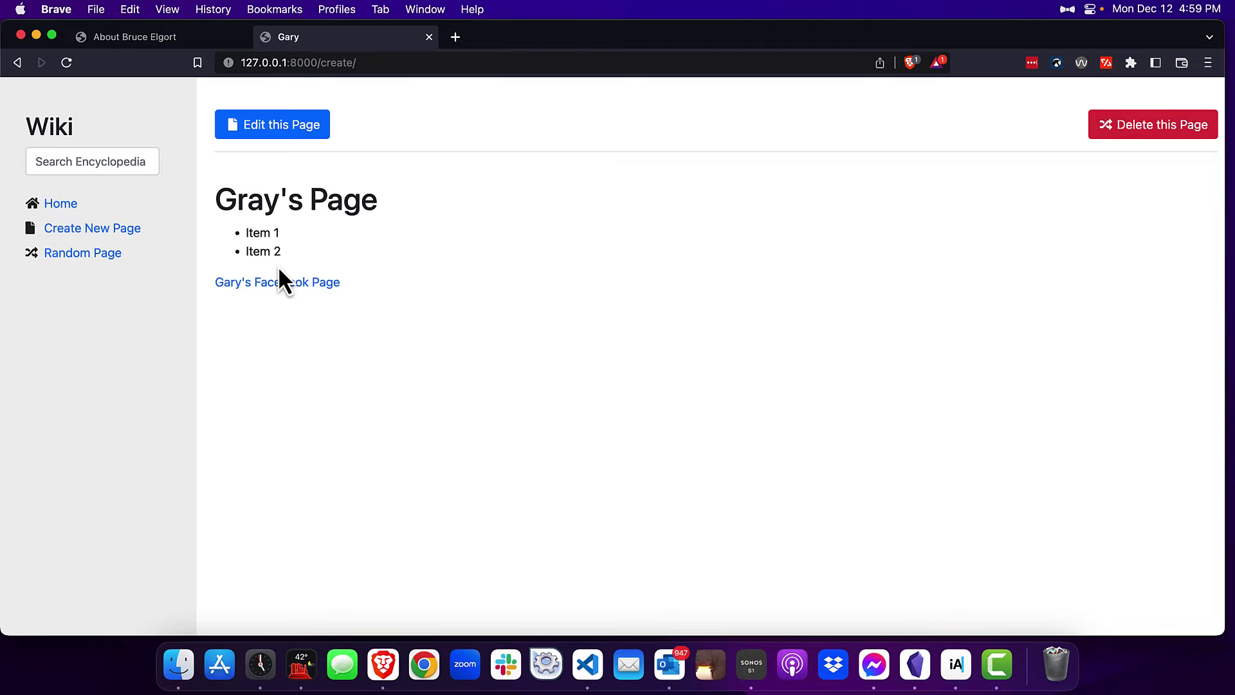
Test the Facebook link on the Gary page, then return to All Pages
{"action": "left_click", "coordinate": [280, 285]}
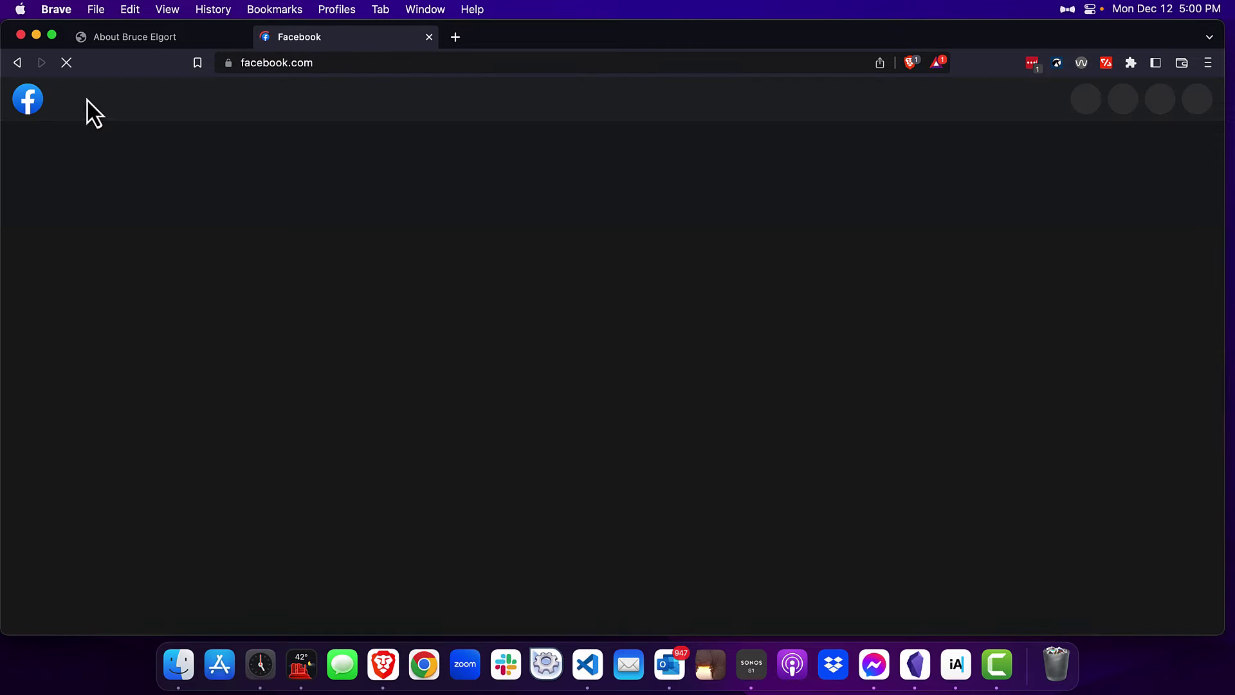
{"action": "left_click", "coordinate": [19, 62]}
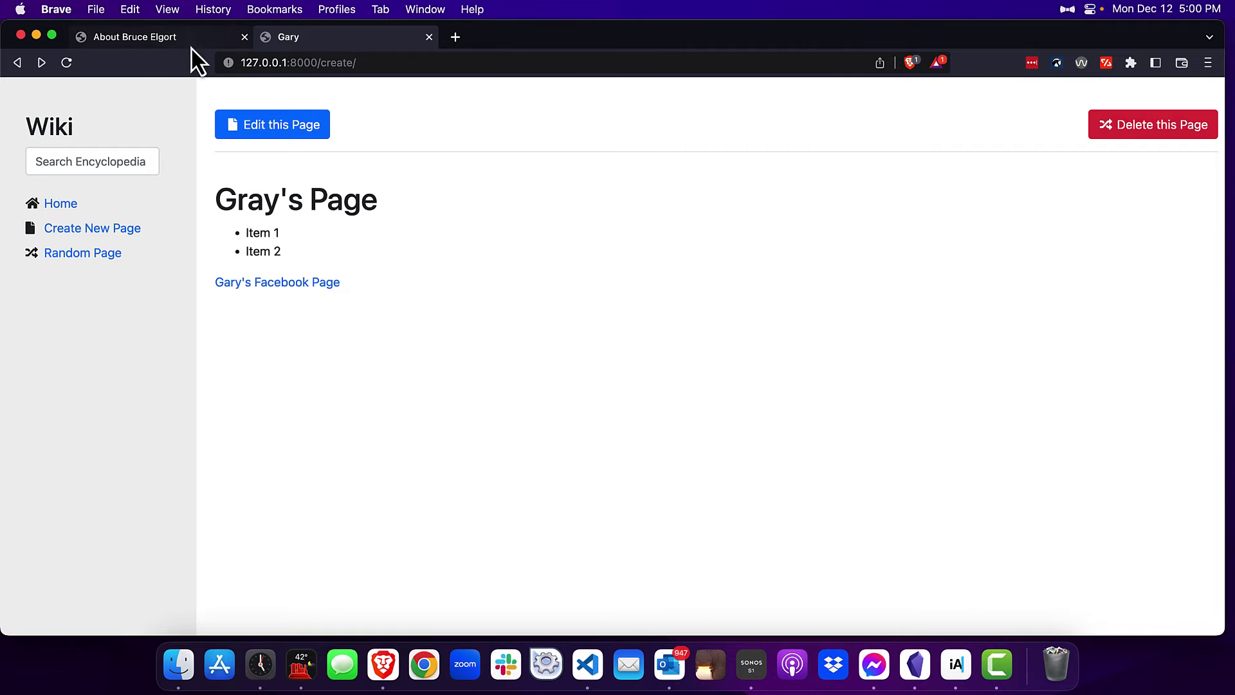
{"action": "left_click", "coordinate": [52, 206]}
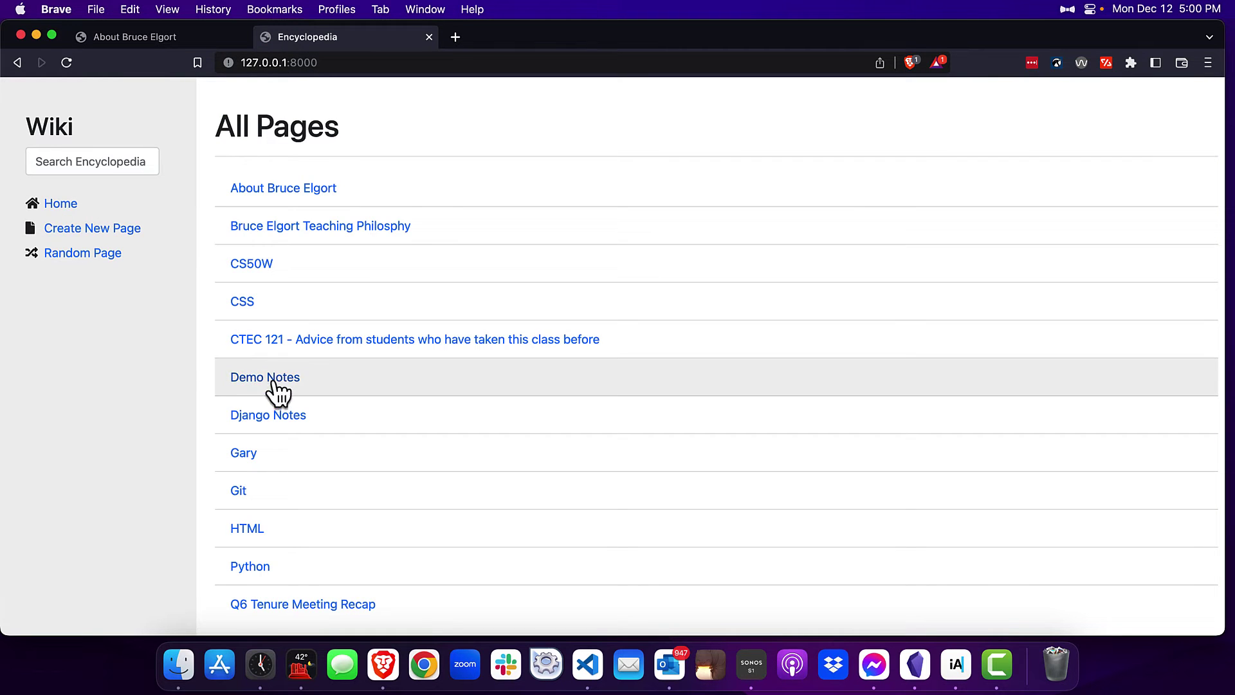
Open the Demo Notes entry, scroll through it, and return to All Pages
{"action": "left_click", "coordinate": [260, 386]}
{"action": "scroll", "coordinate": [392, 372], "scroll_direction": "down", "scroll_amount": 5}
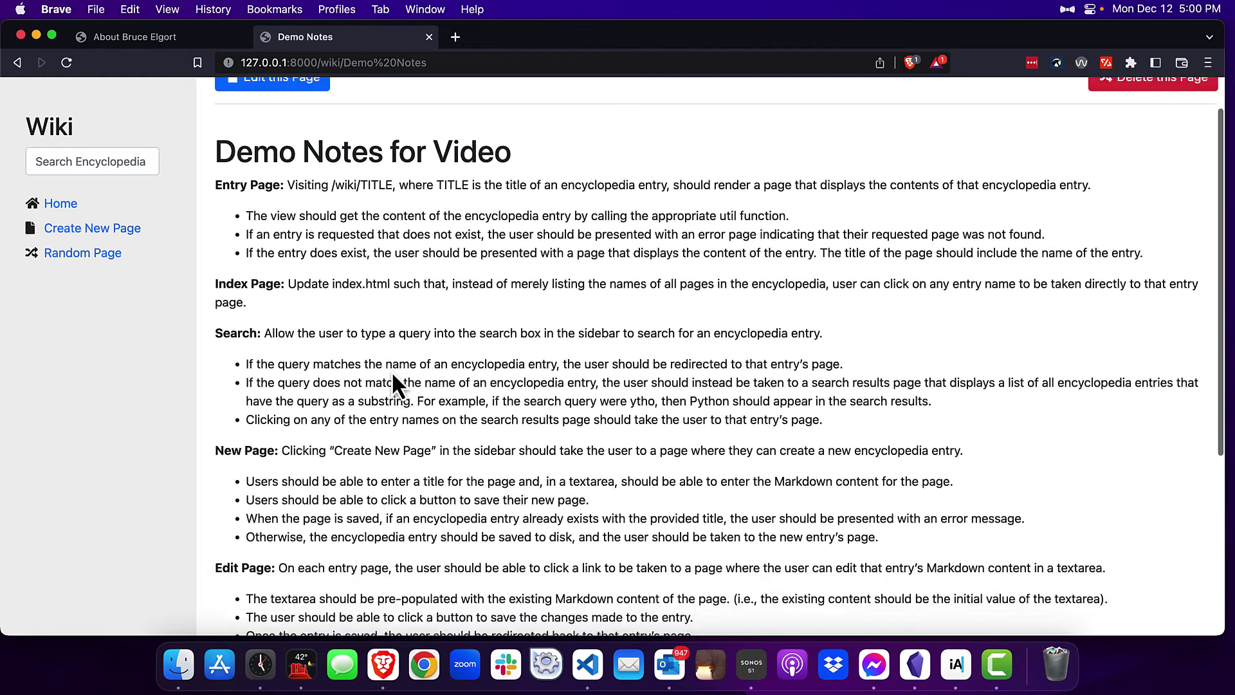
{"action": "scroll", "coordinate": [391, 371], "scroll_direction": "down", "scroll_amount": 2}
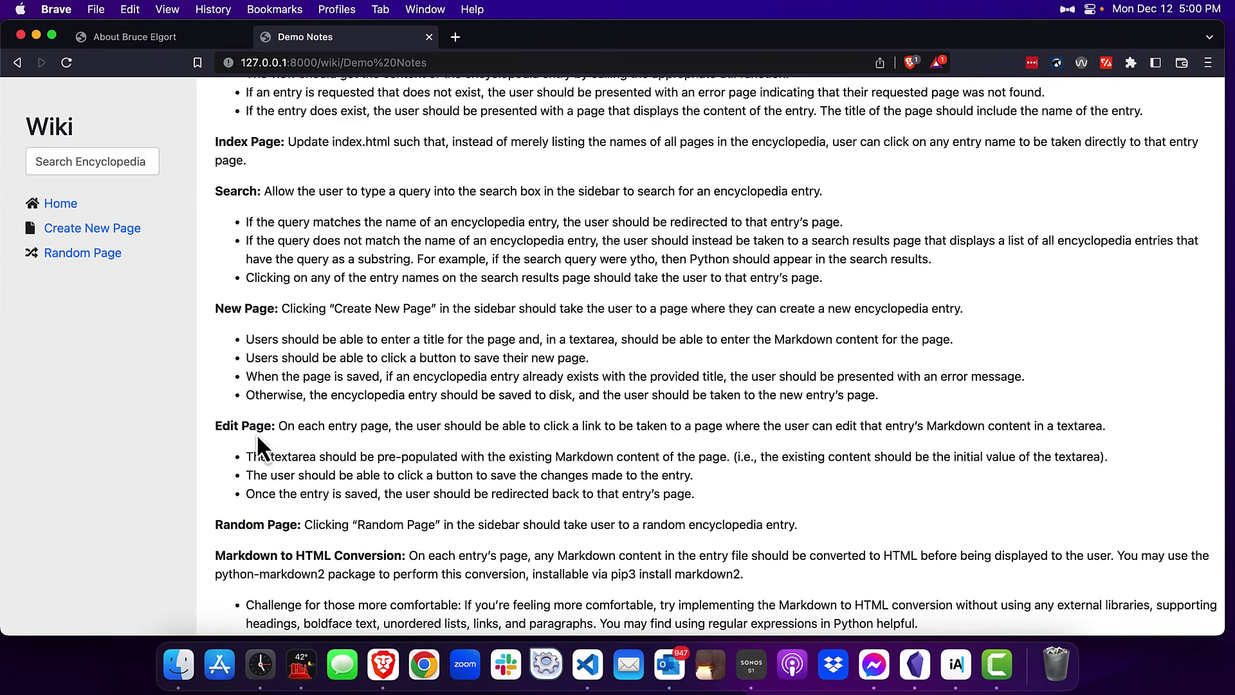
{"action": "left_click", "coordinate": [59, 206]}
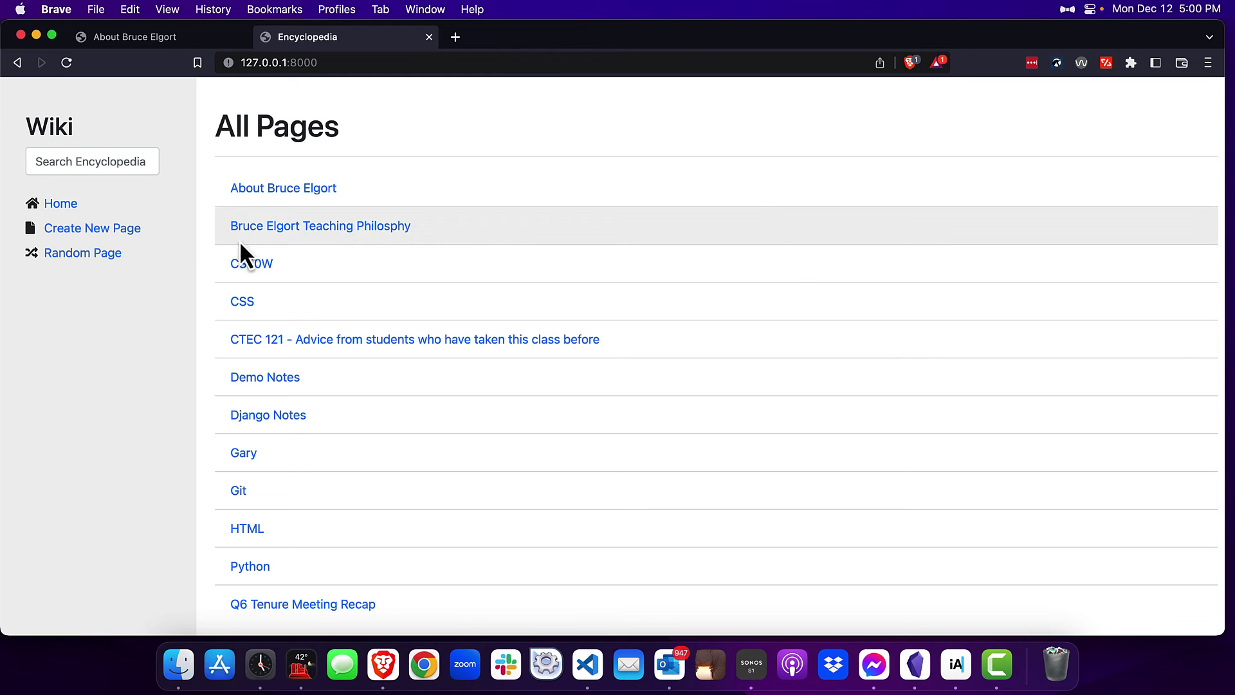
Append ' from Vancouver, Washington' to the About entry's heading and save it
{"action": "left_click", "coordinate": [278, 189]}
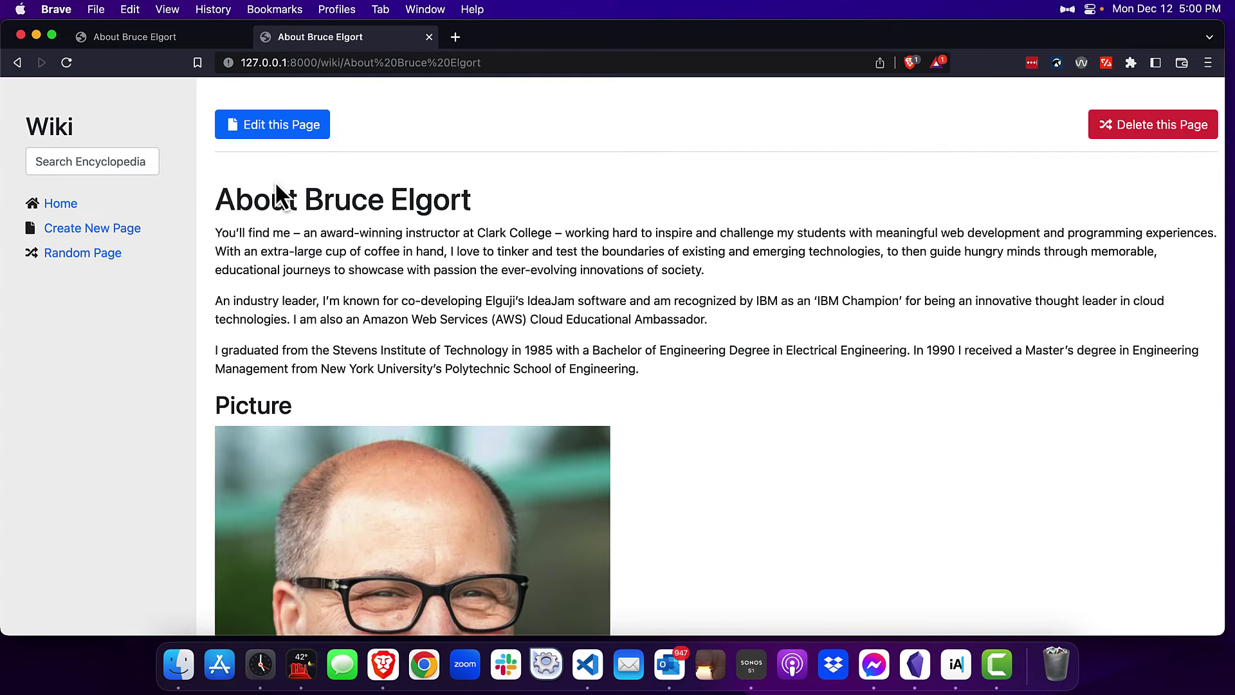
{"action": "left_click", "coordinate": [258, 126]}
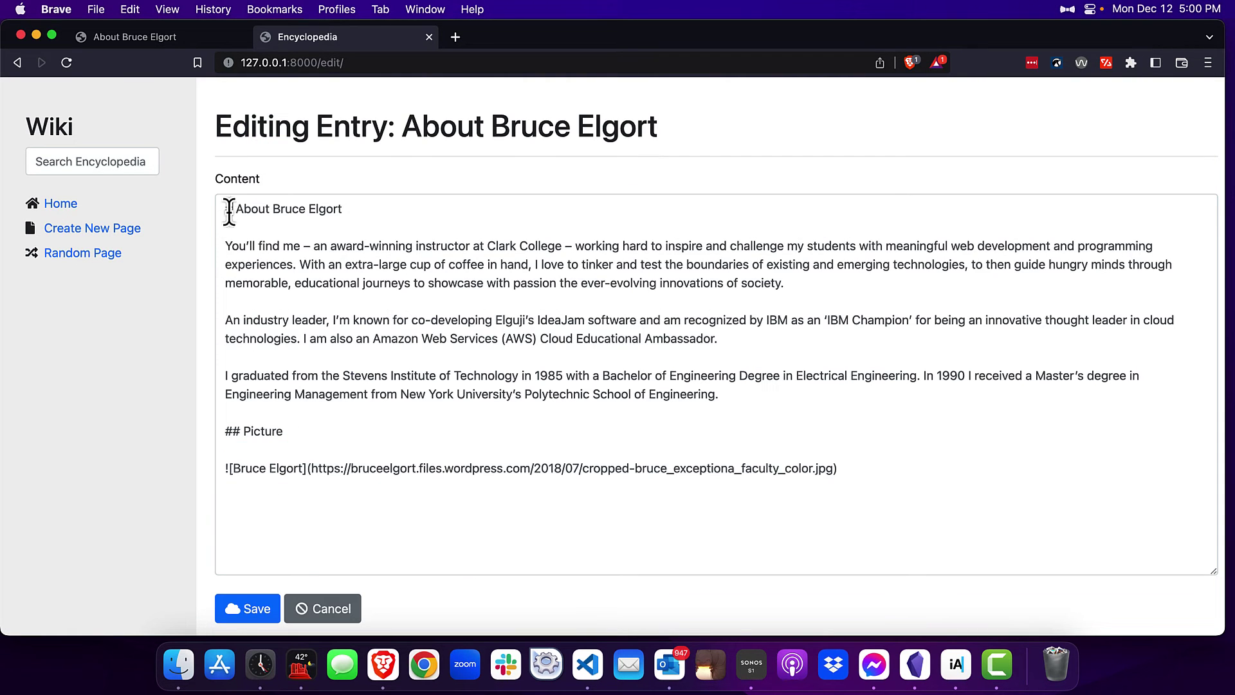
{"action": "left_click_drag", "start_coordinate": [226, 210], "coordinate": [463, 394]}
{"action": "left_click", "coordinate": [464, 394]}
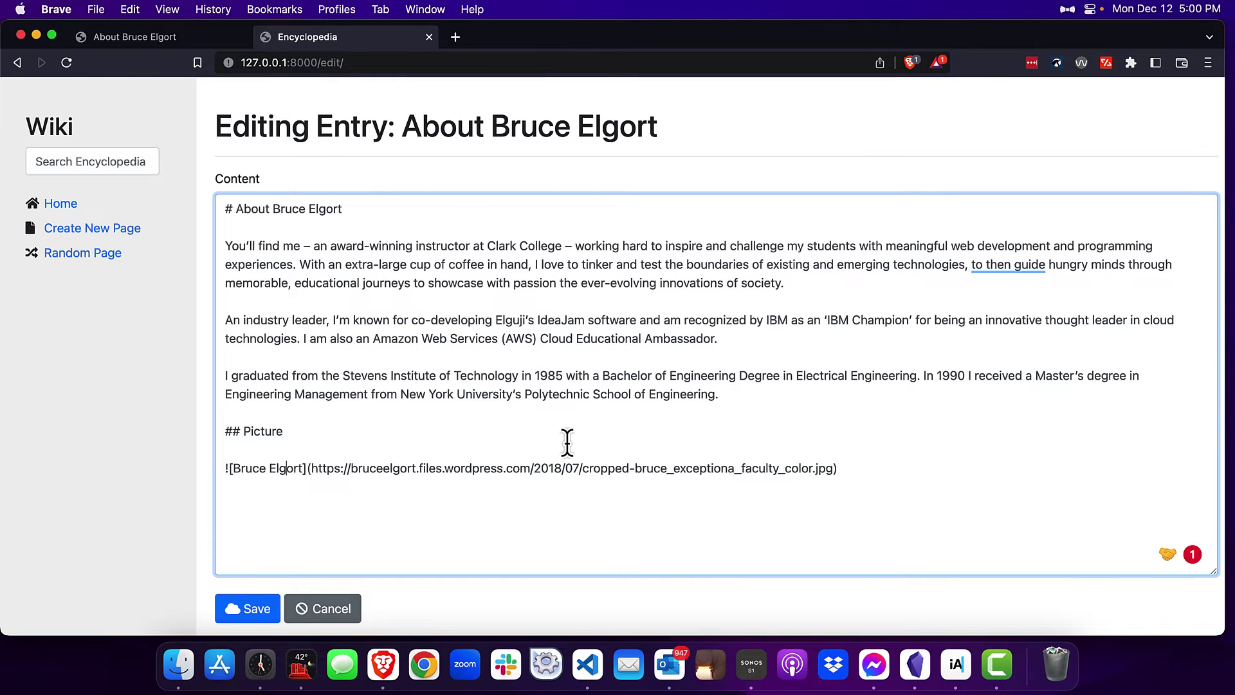
{"action": "scroll", "coordinate": [566, 442], "scroll_direction": "down", "scroll_amount": 2}
{"action": "type", "text": "from Vancouver, Washington"}
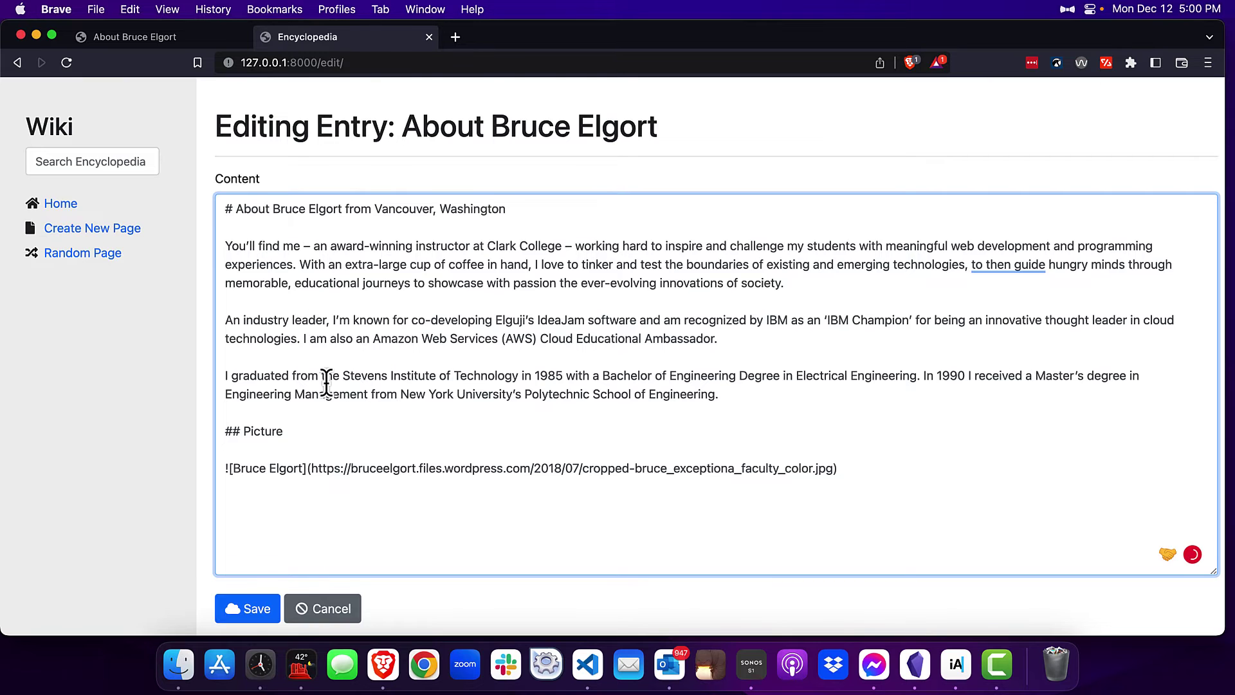
{"action": "scroll", "coordinate": [270, 491], "scroll_direction": "down", "scroll_amount": 2}
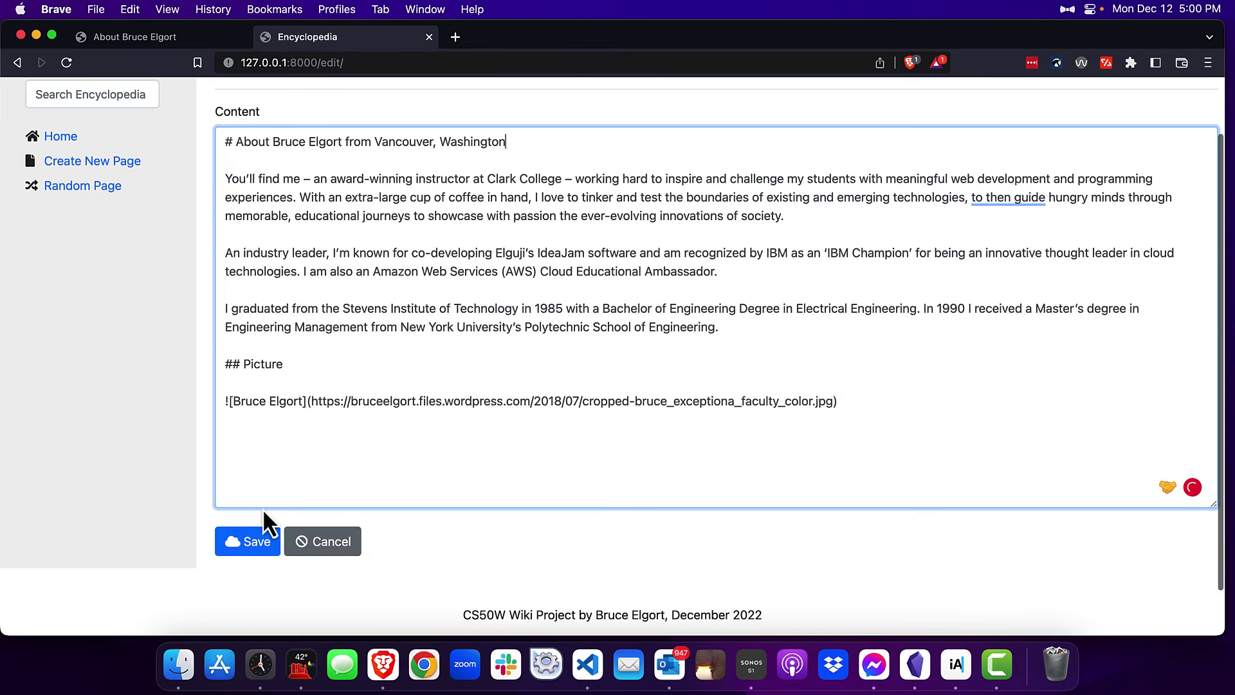
{"action": "left_click", "coordinate": [254, 547]}
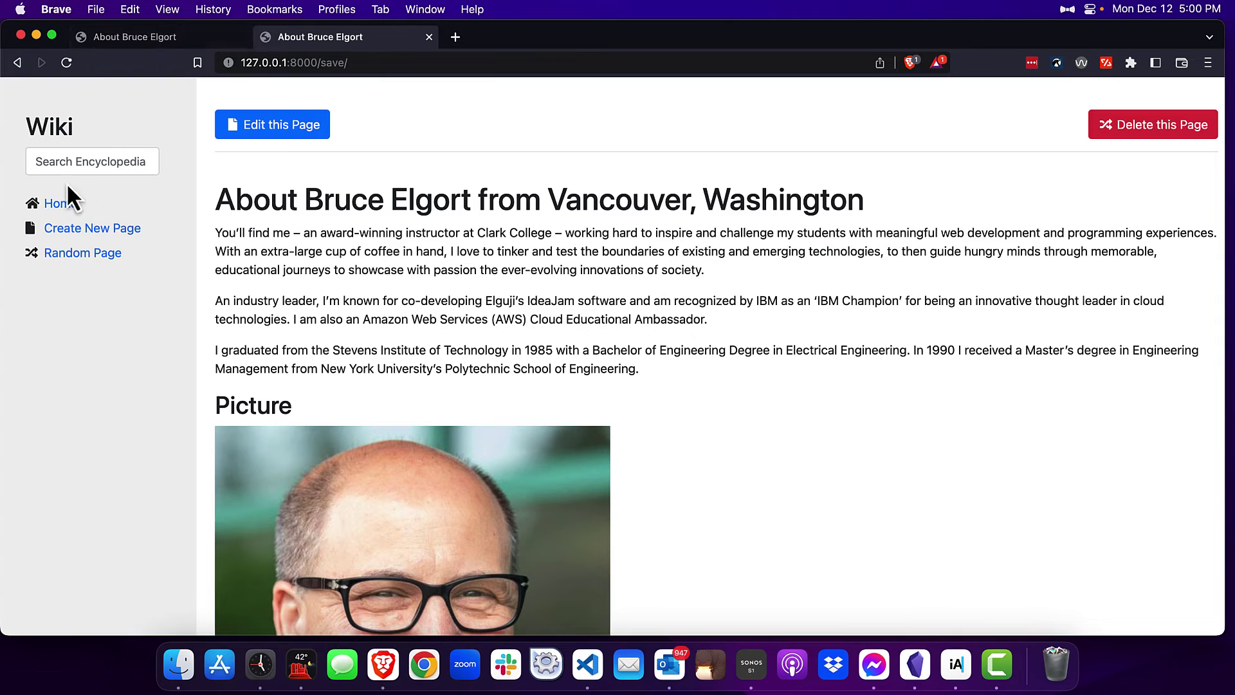
{"action": "left_click", "coordinate": [58, 205]}
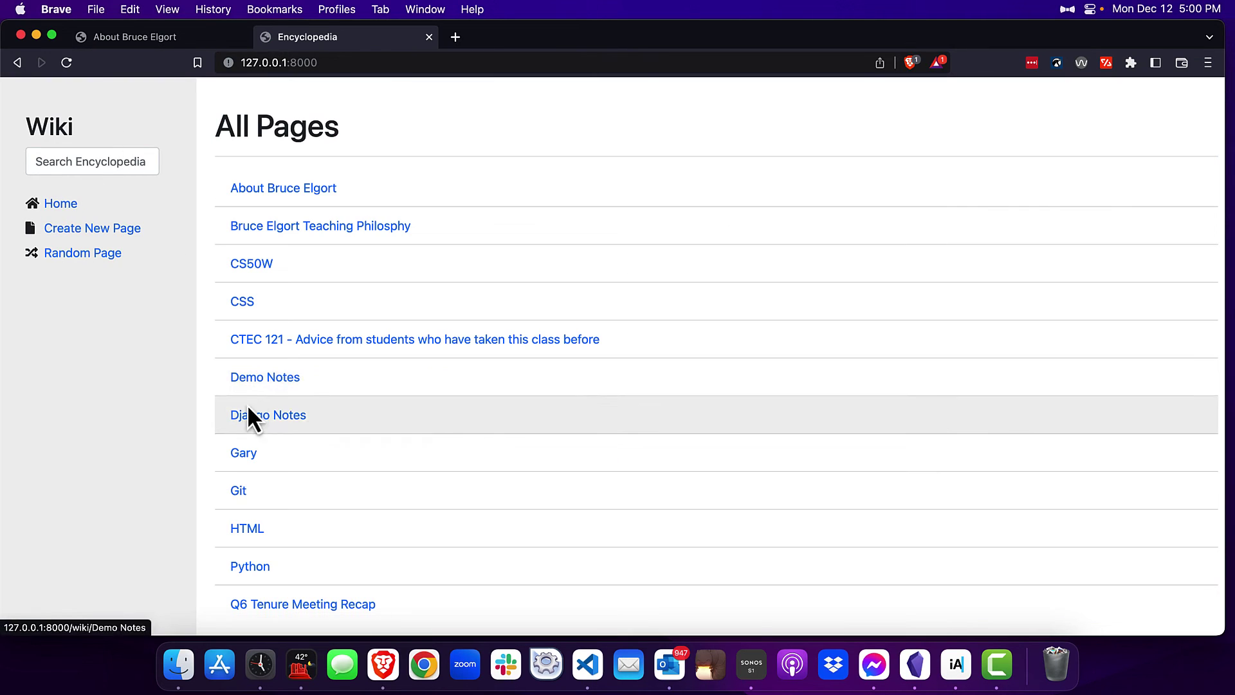
From Demo Notes, follow Random Page four times (CS50W, Git, CSS), then return to All Pages
{"action": "left_click", "coordinate": [253, 377]}
{"action": "scroll", "coordinate": [389, 295], "scroll_direction": "down", "scroll_amount": 5}
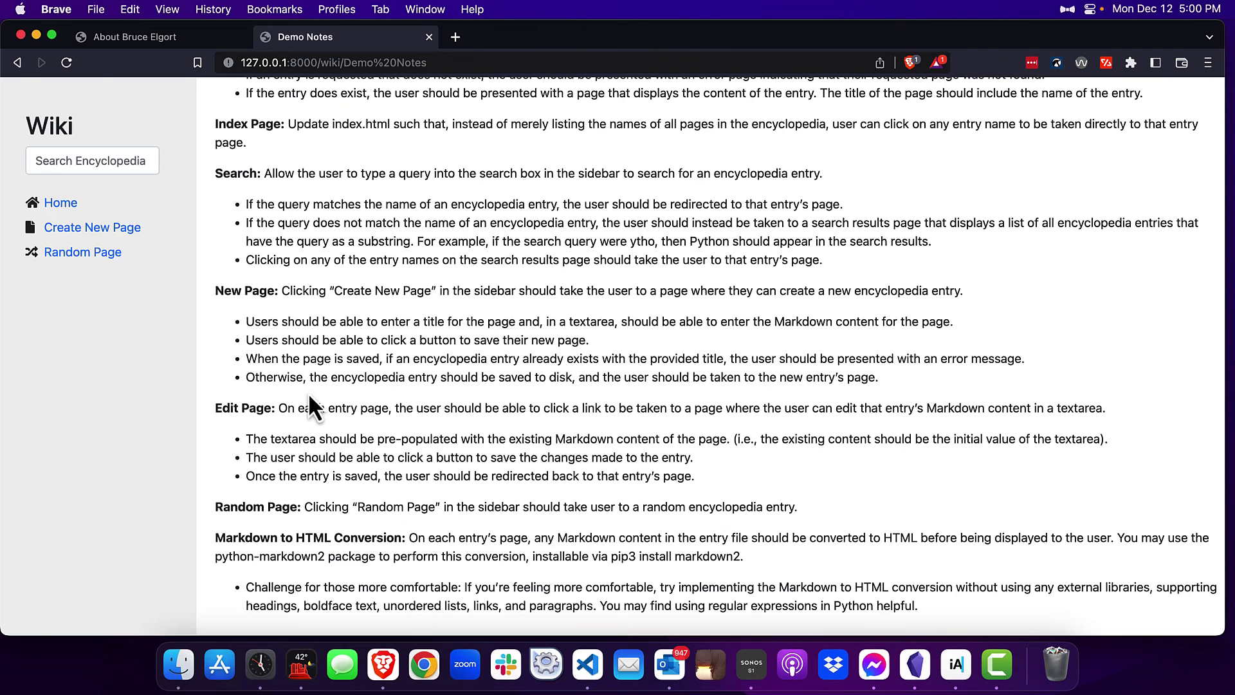
{"action": "left_click", "coordinate": [90, 253]}
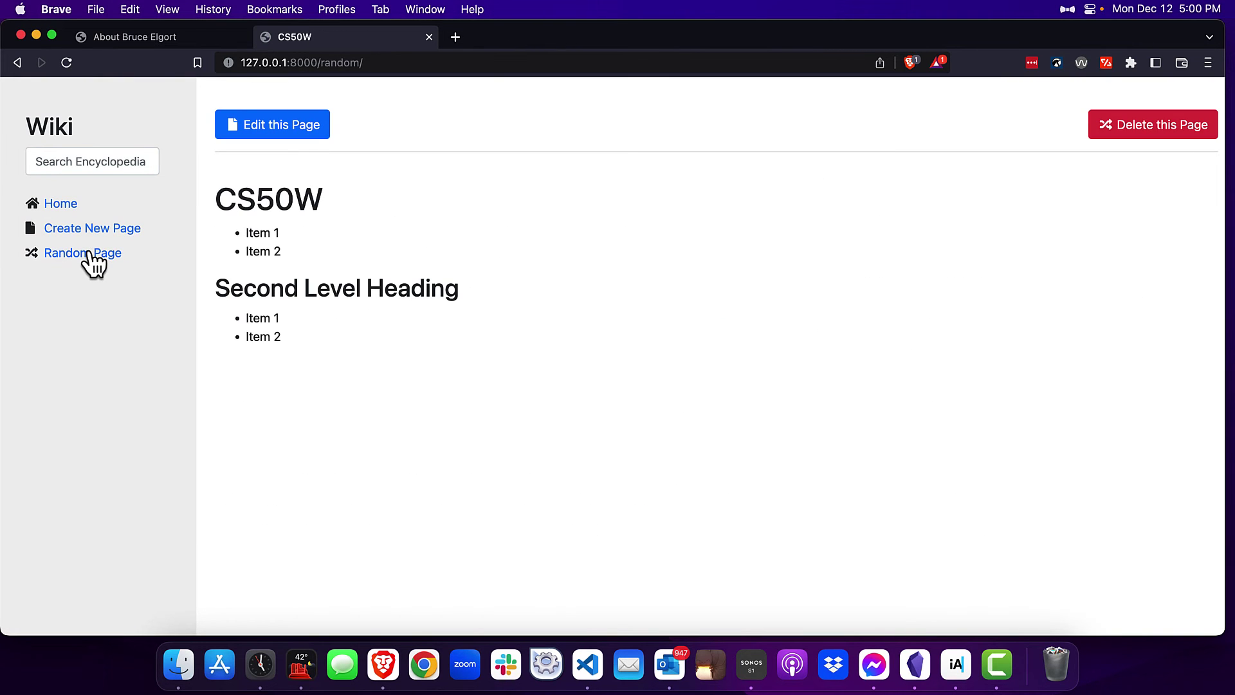
{"action": "left_click", "coordinate": [90, 252]}
{"action": "left_click", "coordinate": [90, 253]}
{"action": "left_click", "coordinate": [90, 253]}
{"action": "left_click", "coordinate": [54, 206]}
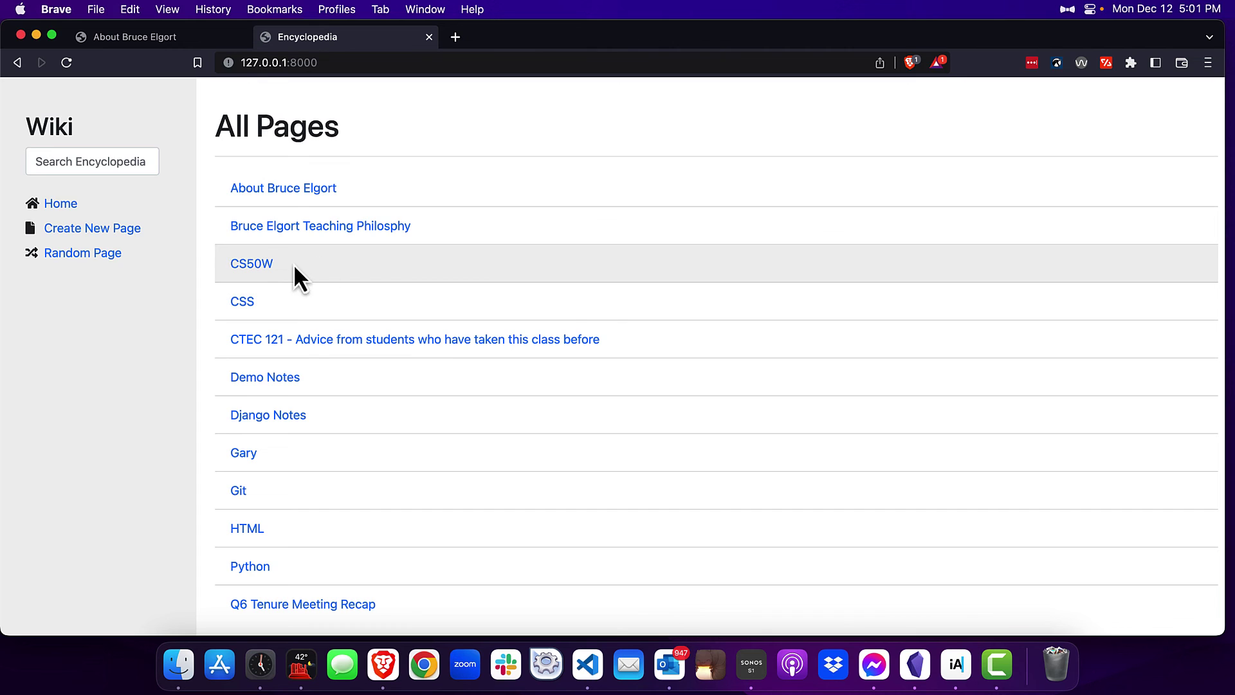
{"action": "scroll", "coordinate": [269, 271], "scroll_direction": "down", "scroll_amount": 2}
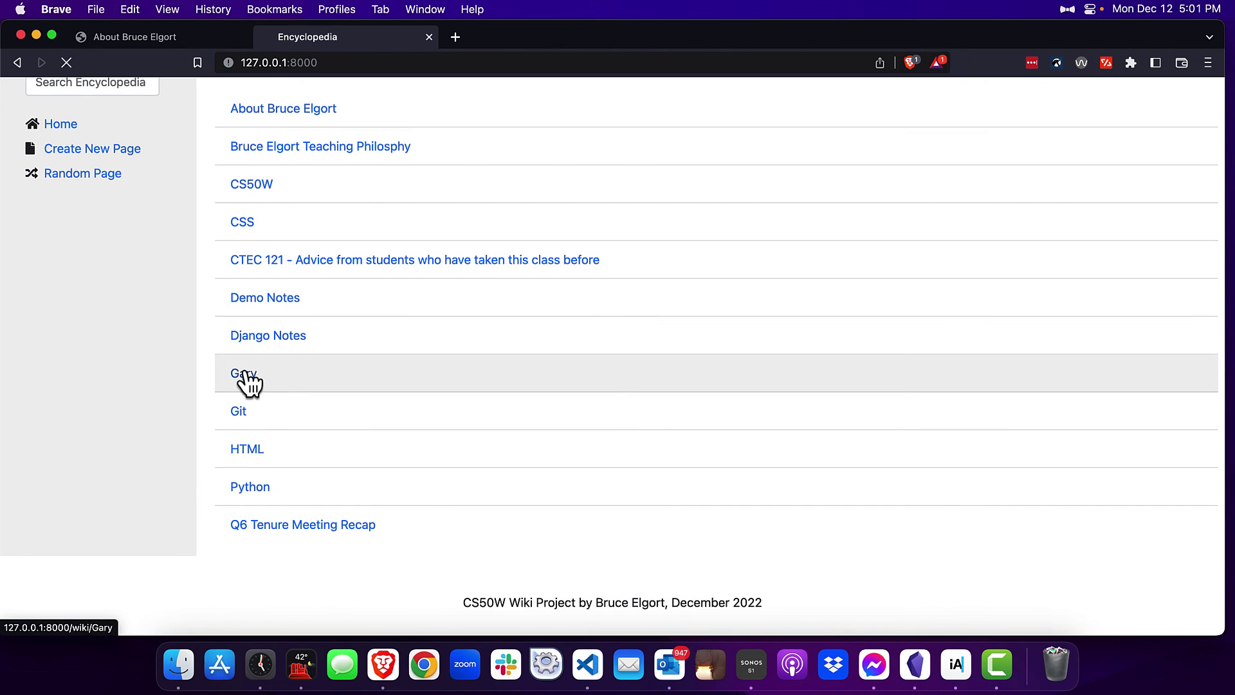
Delete the Gary entry and dismiss the green deletion confirmation
{"action": "left_click", "coordinate": [247, 381]}
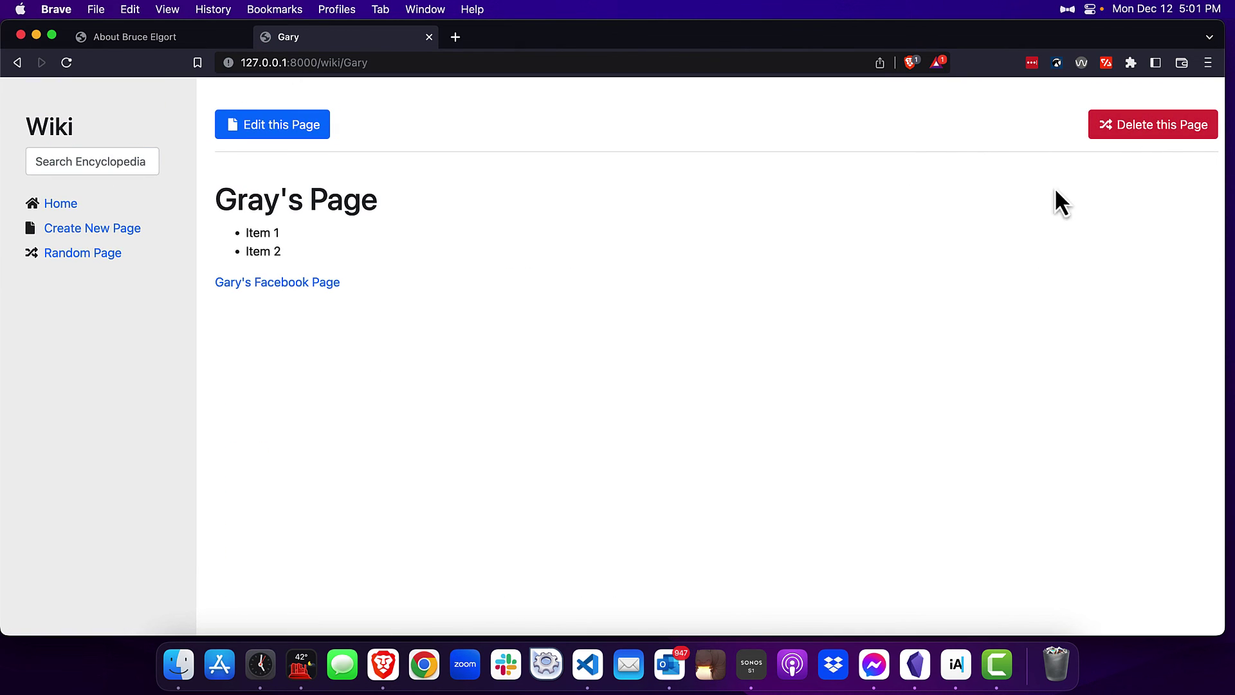
{"action": "left_click", "coordinate": [1120, 124]}
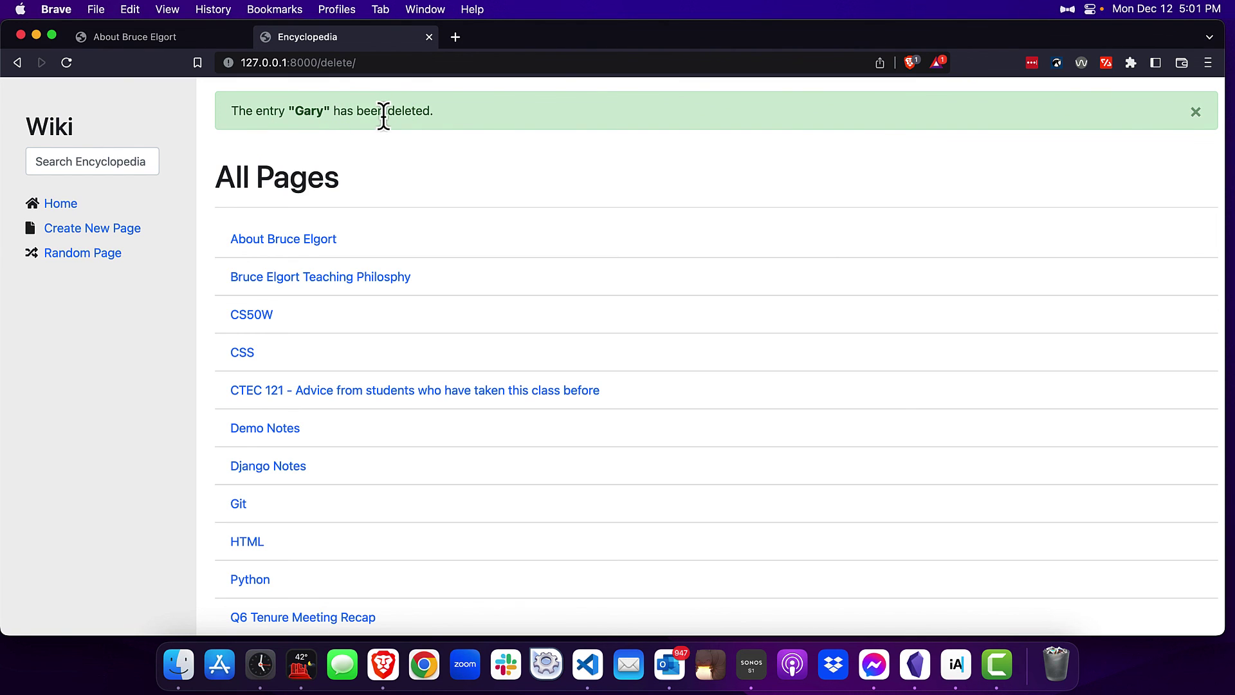
{"action": "left_click", "coordinate": [1197, 112]}
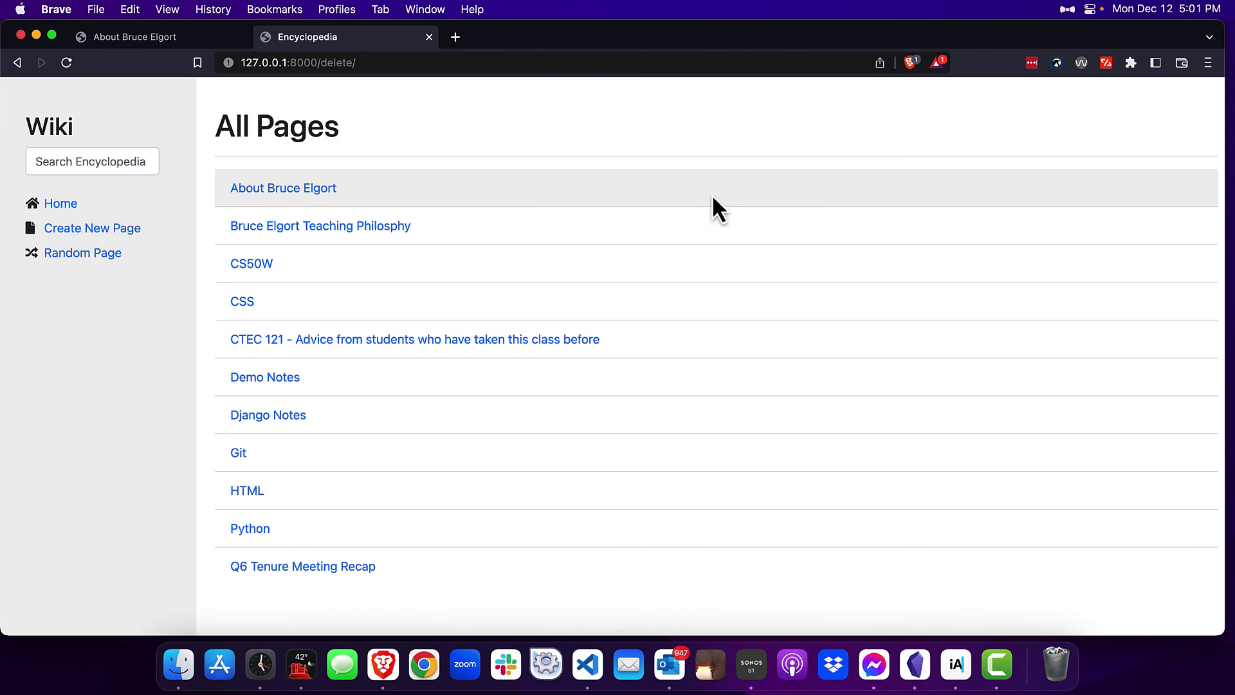
{"action": "scroll", "coordinate": [422, 250], "scroll_direction": "down", "scroll_amount": 3}
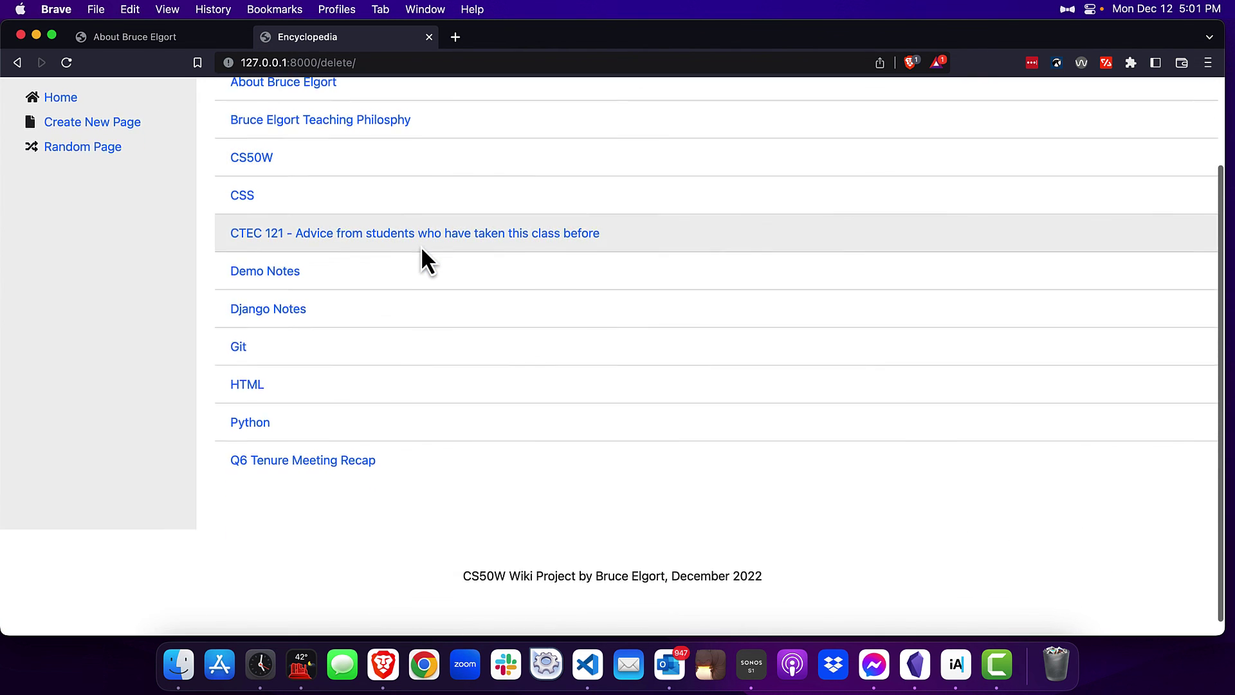
{"action": "scroll", "coordinate": [421, 250], "scroll_direction": "up", "scroll_amount": 3}
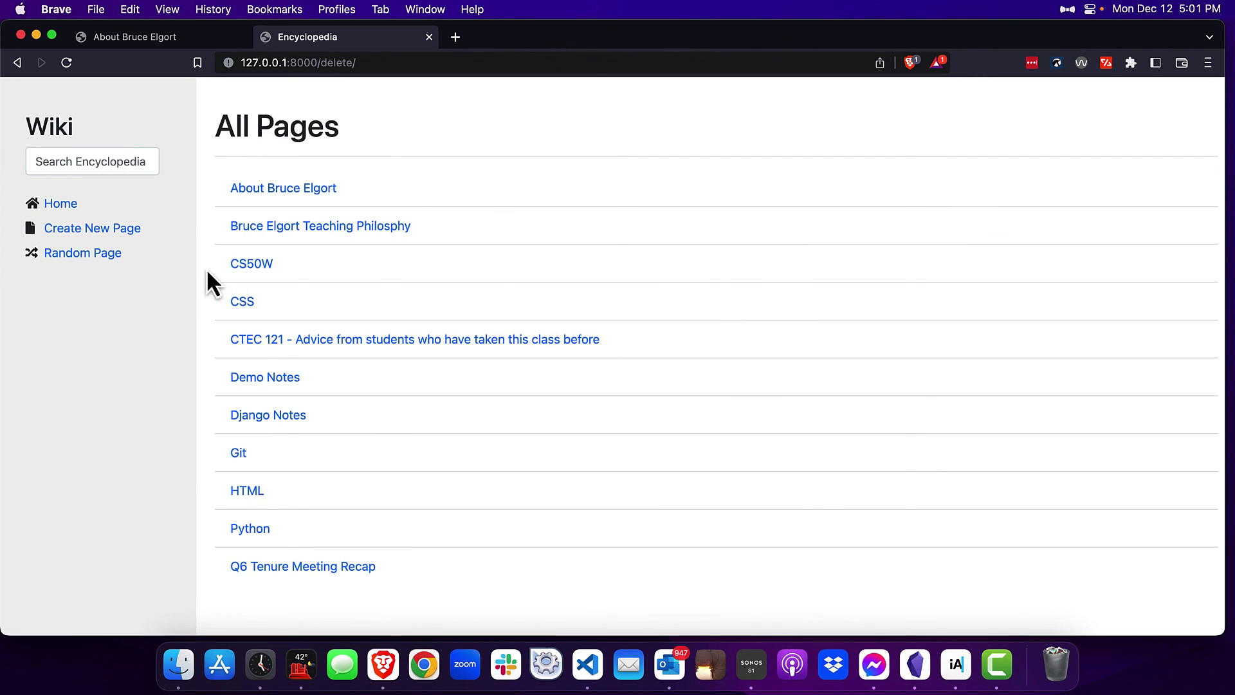